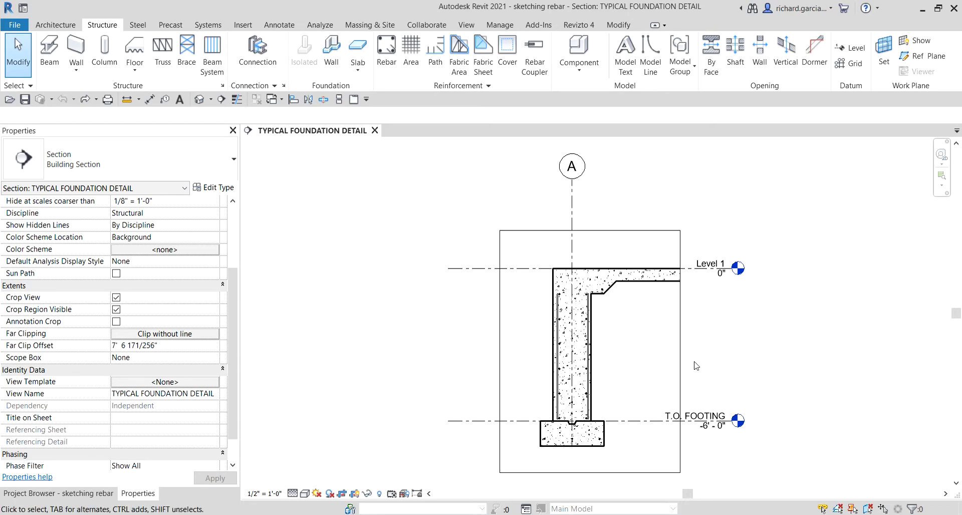
Start a sketched rebar in the foundation detail section with the 1'-6" concrete foundation wall as its host.
middle_drag(706, 366, 653, 361)
scroll(615, 368, up, 2)
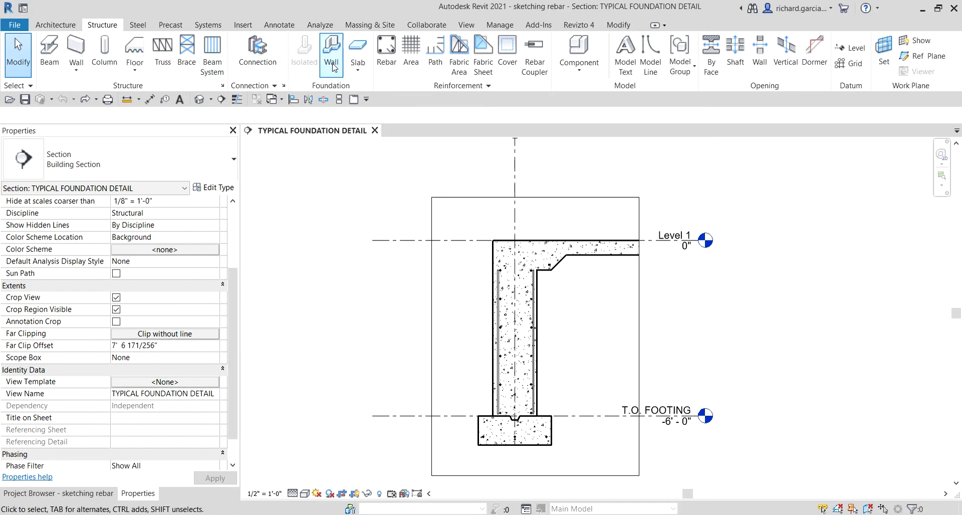
click(386, 63)
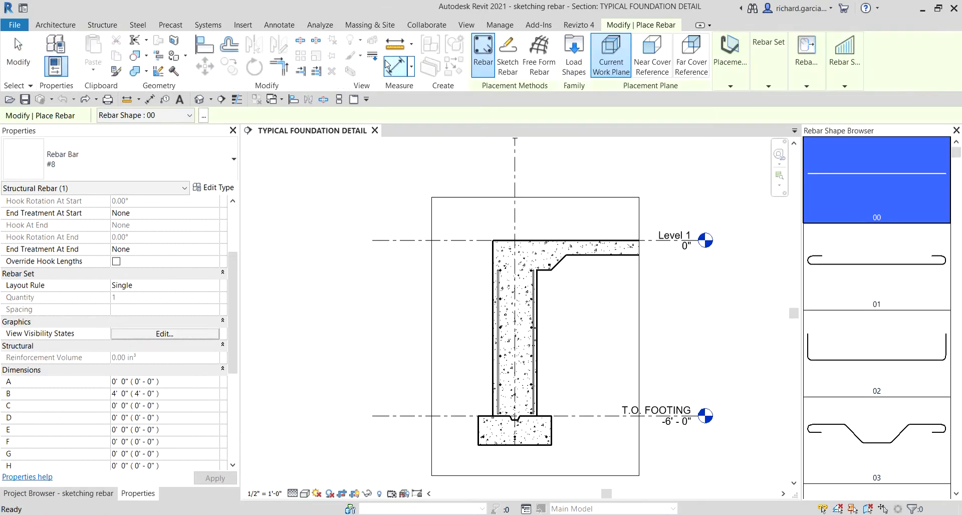
click(865, 201)
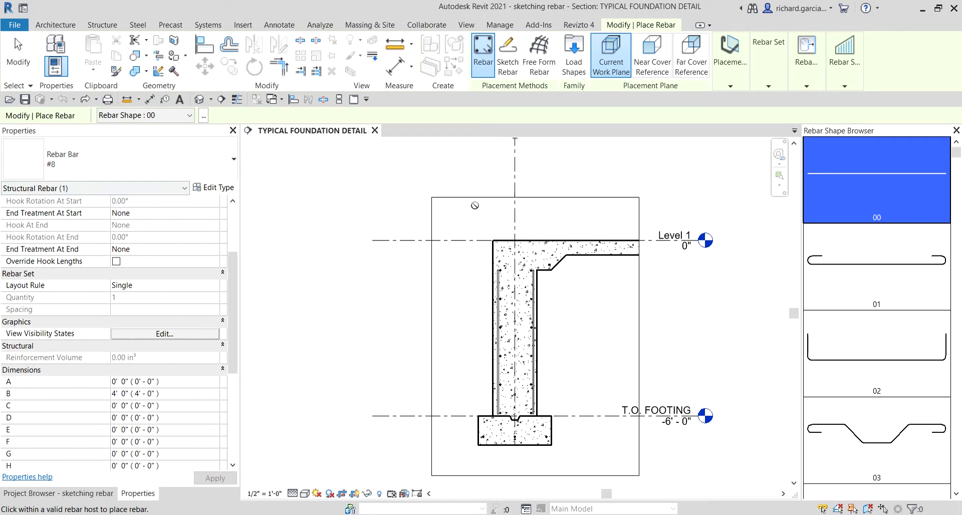
click(479, 78)
click(507, 59)
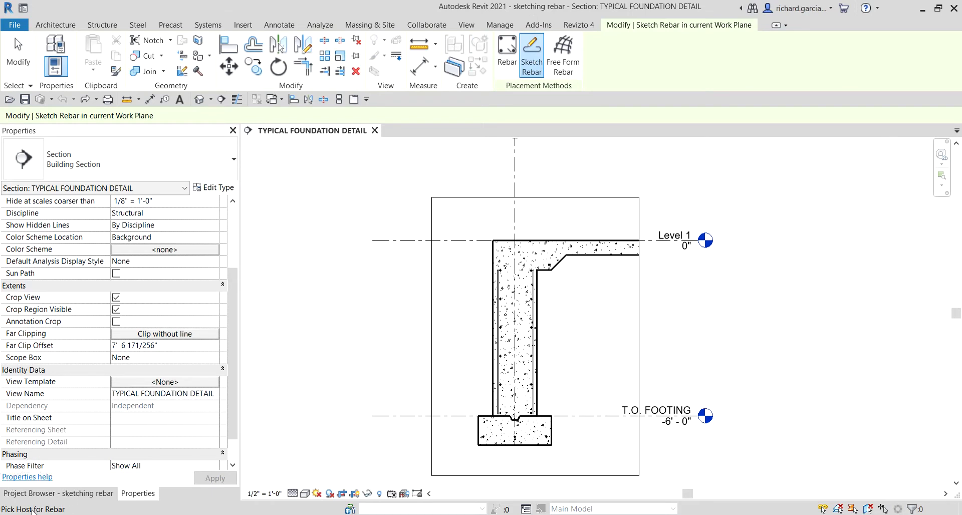
scroll(423, 335, up, 3)
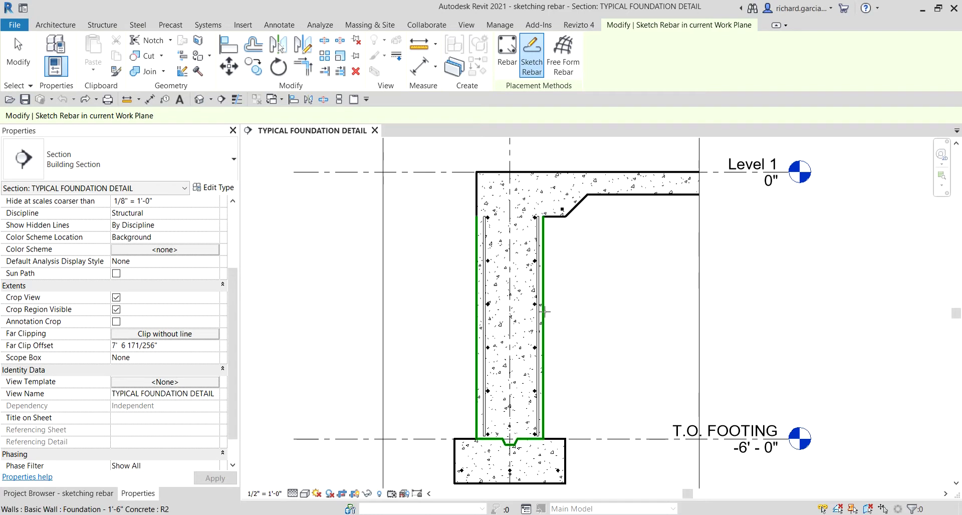
click(544, 311)
click(544, 311)
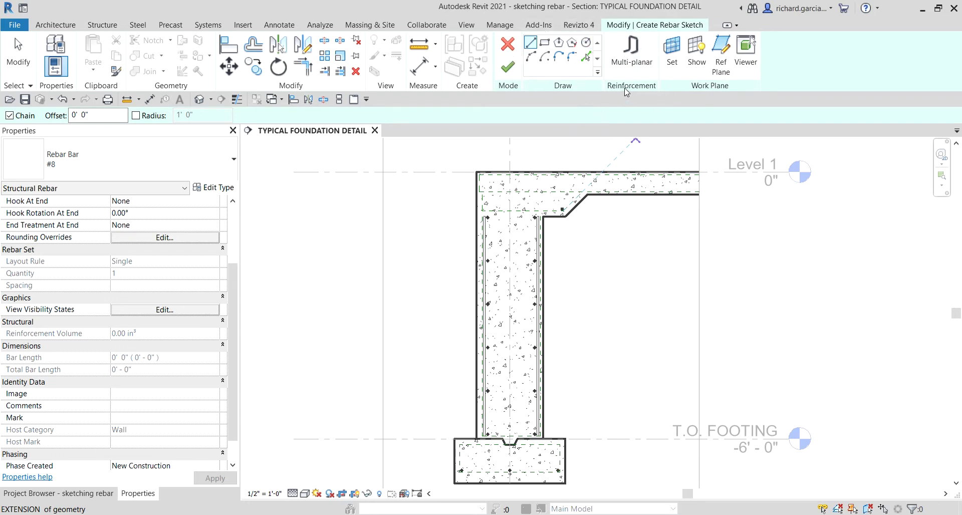
Sketch an L-shaped bar with a vertical leg about 5'-6" from the wall's top and a horizontal leg about 1'-6" in the footing.
click(710, 88)
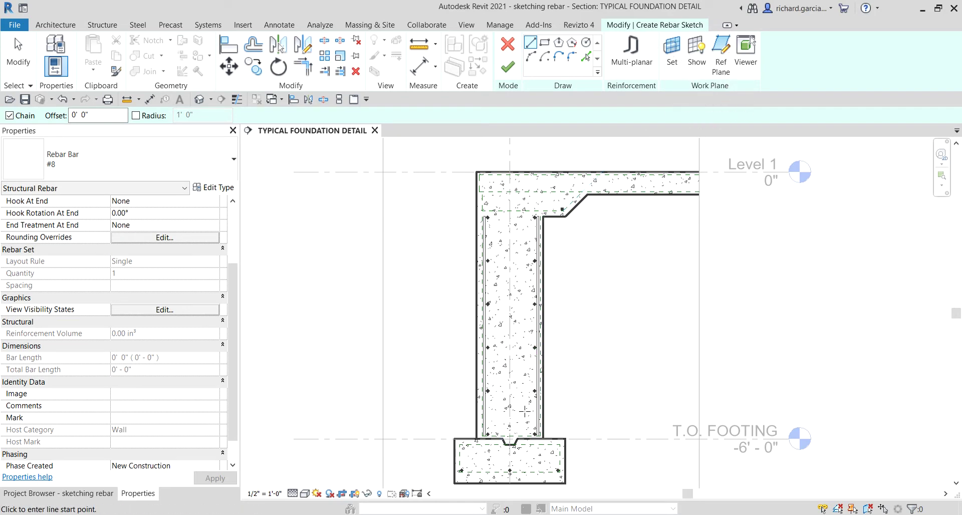
scroll(522, 420, up, 2)
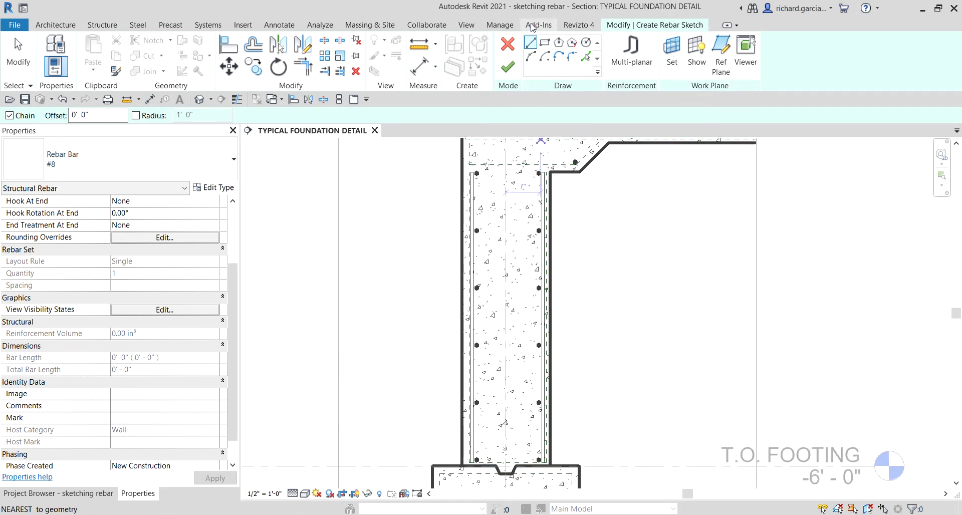
click(531, 45)
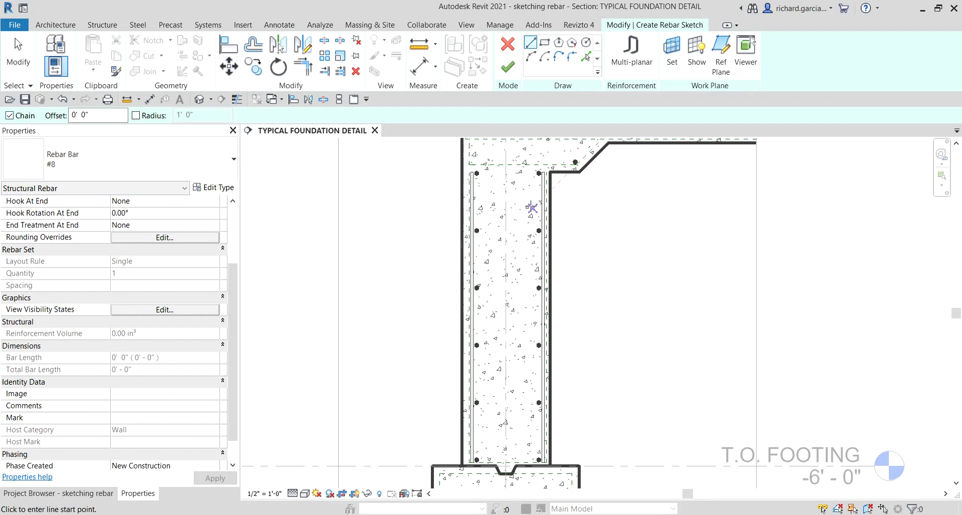
scroll(528, 164, up, 5)
click(529, 167)
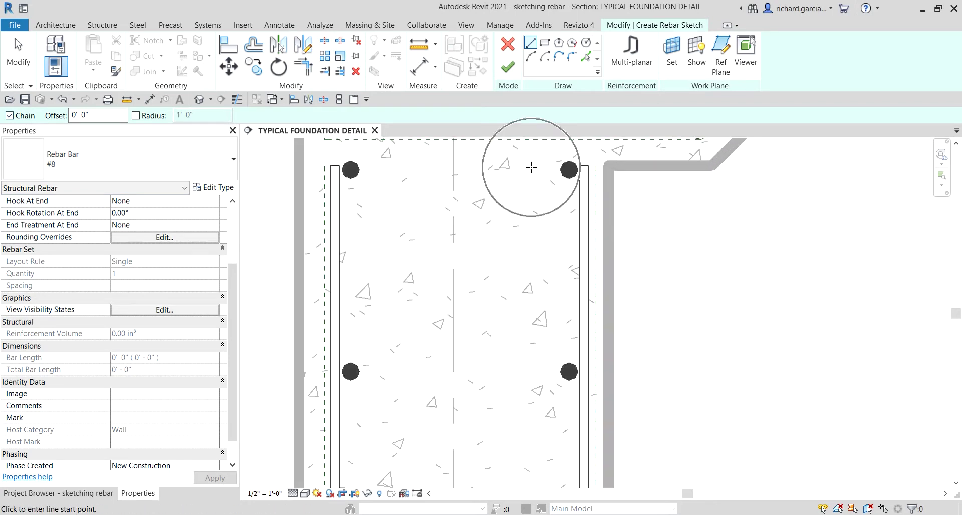
click(533, 171)
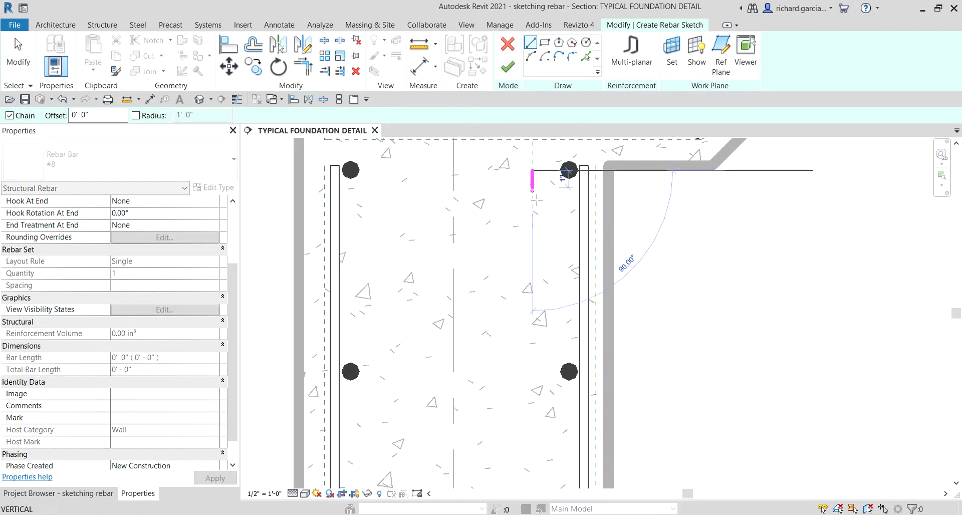
scroll(537, 333, down, 2)
scroll(537, 337, down, 3)
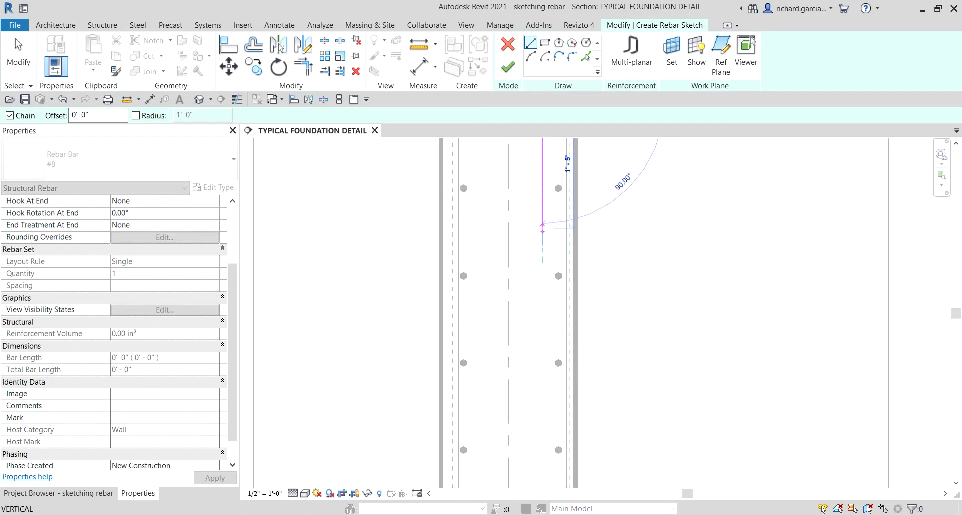
scroll(538, 392, up, 2)
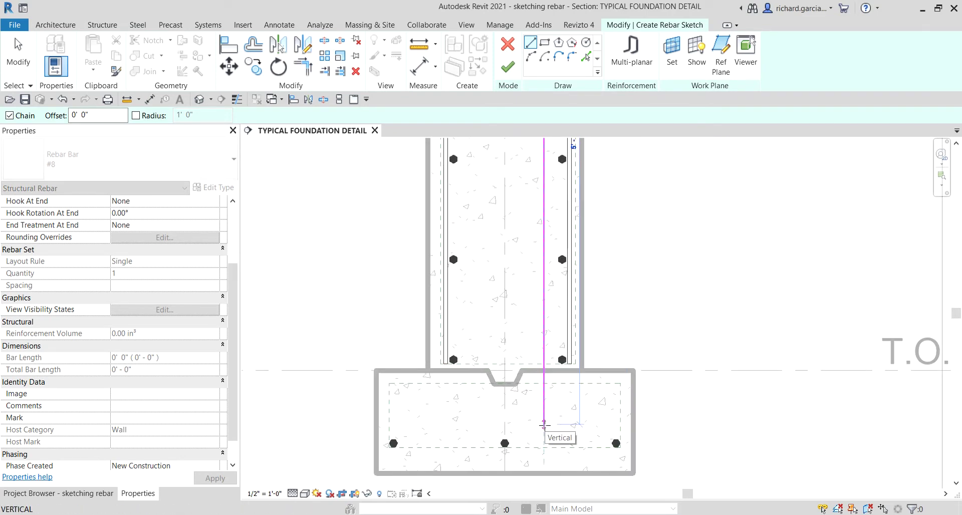
click(544, 425)
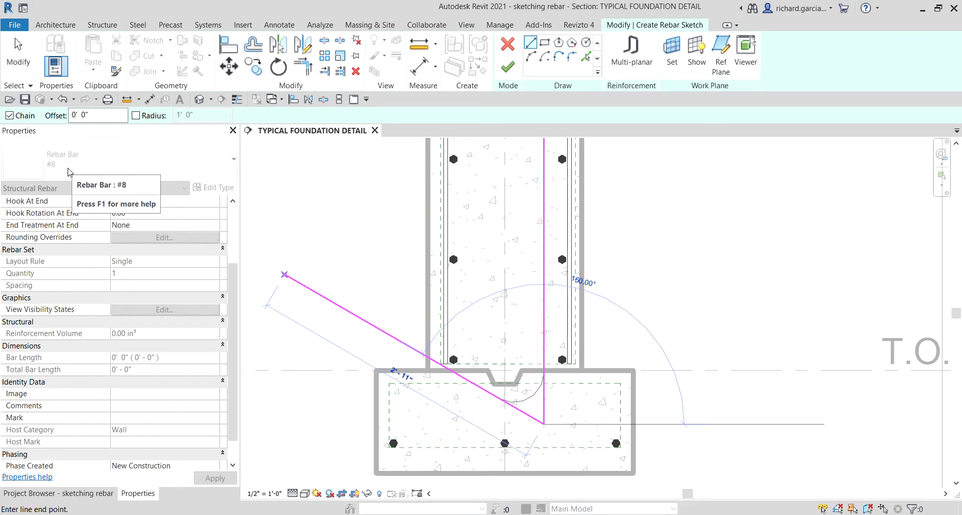
click(389, 425)
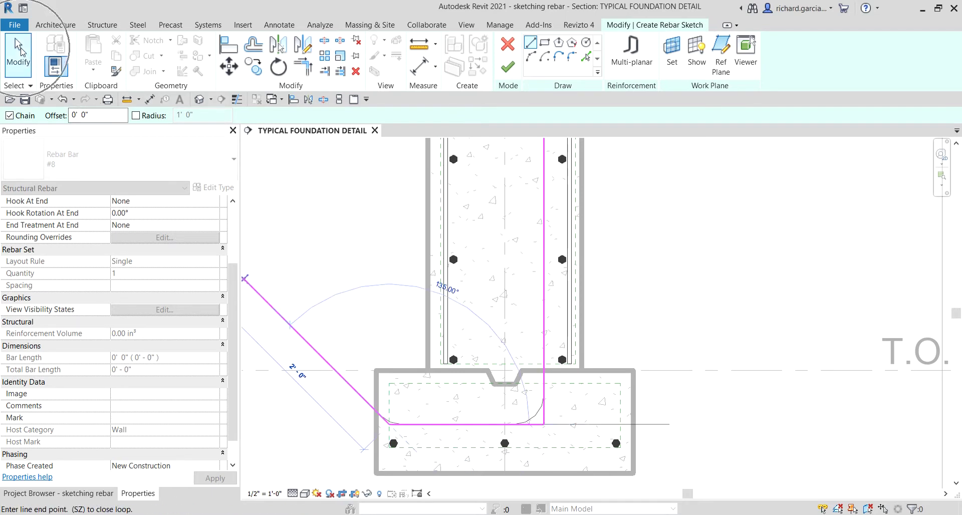
click(19, 50)
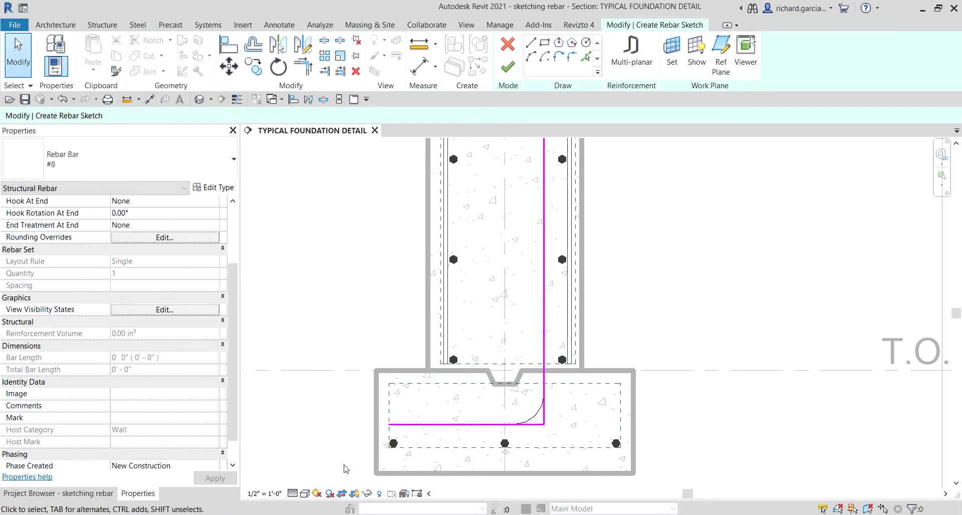
Try bar types #6 and #10 on the sketched bar to compare their bend radii.
click(173, 170)
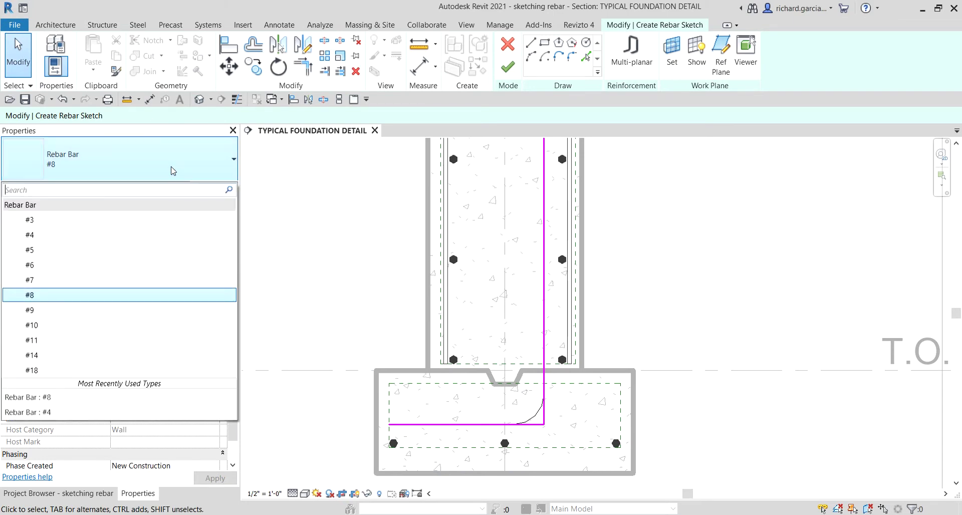
click(119, 272)
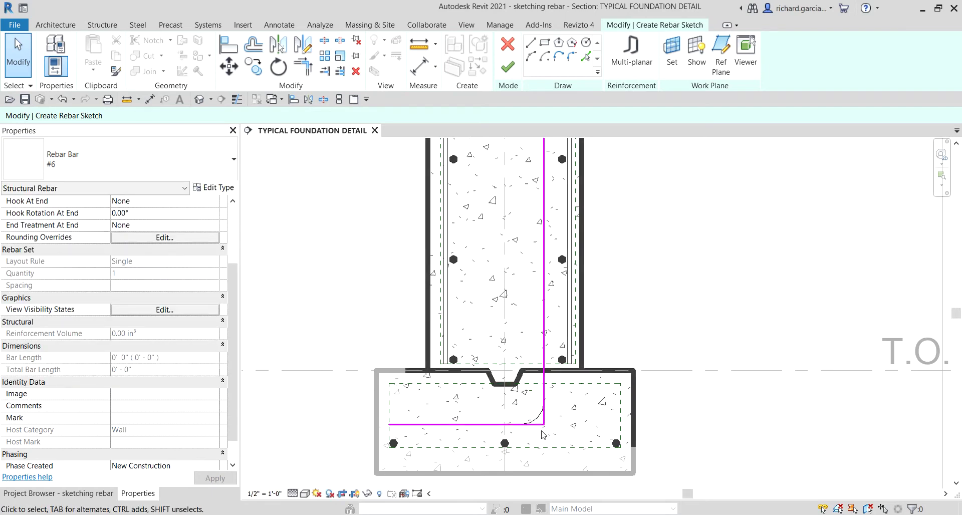
scroll(542, 434, up, 3)
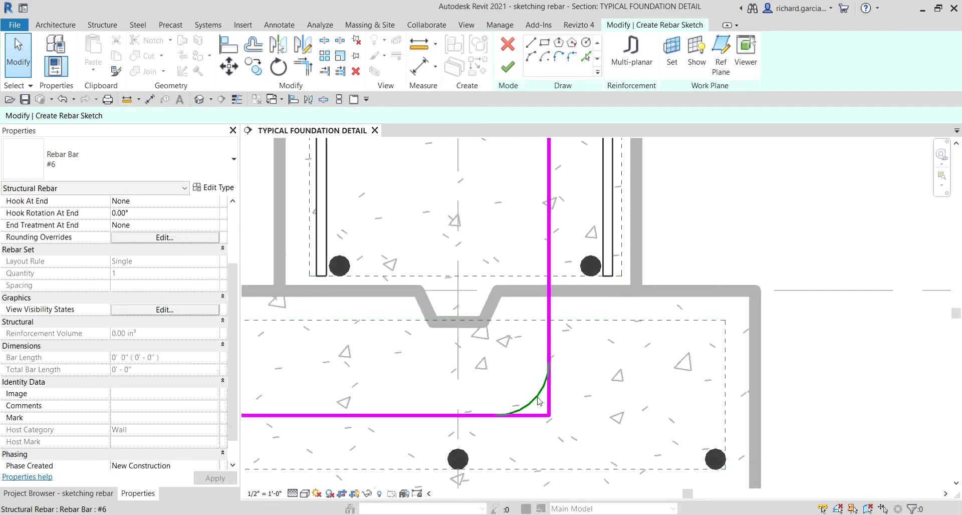
click(171, 155)
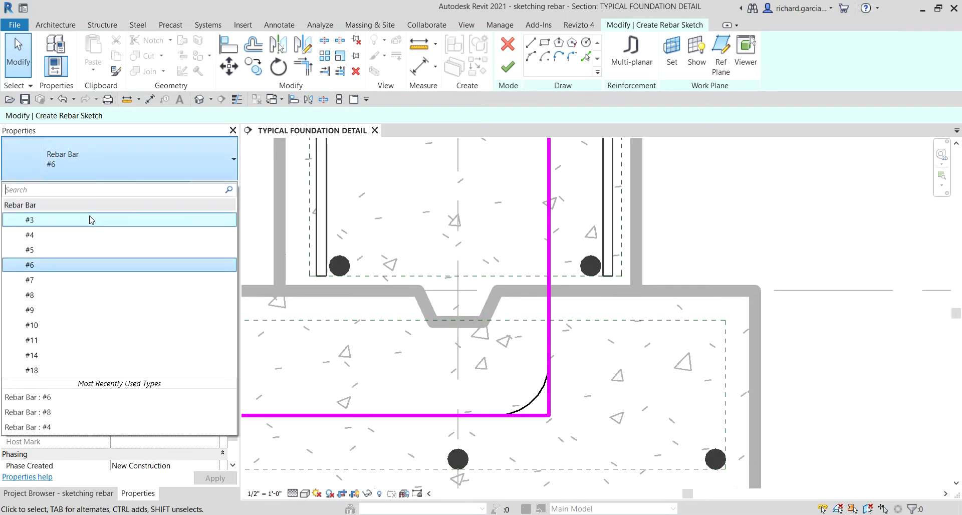
click(38, 328)
Set the sketched bar's type to #5 and finish the rebar sketch.
click(125, 159)
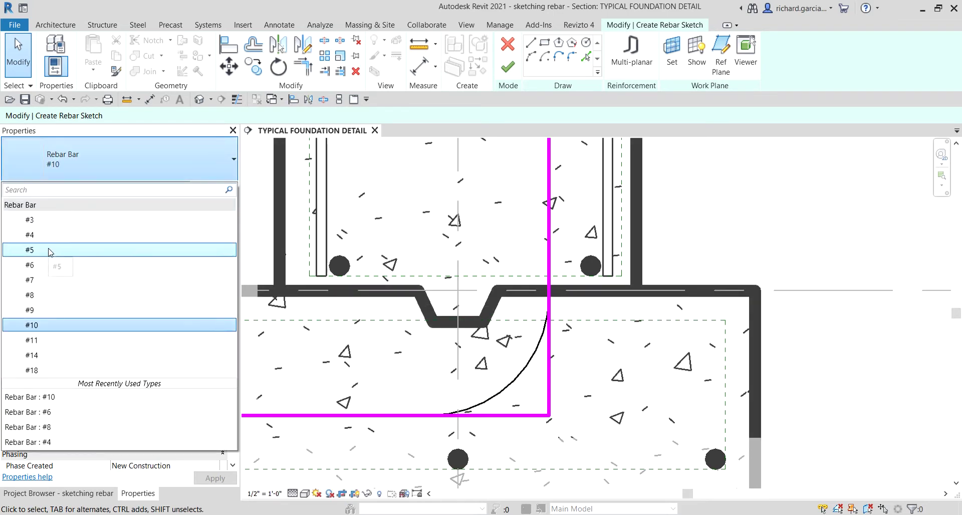
click(50, 252)
scroll(510, 353, down, 3)
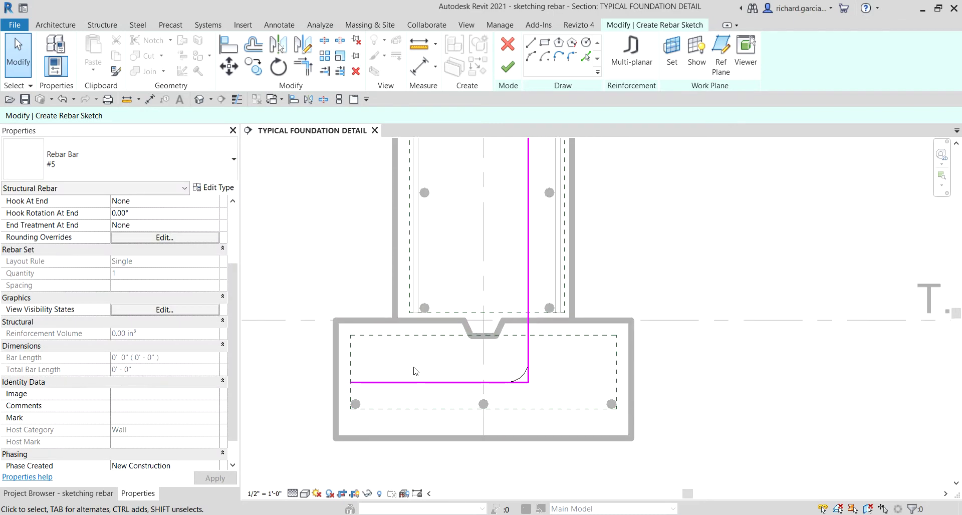
middle_drag(434, 395, 454, 414)
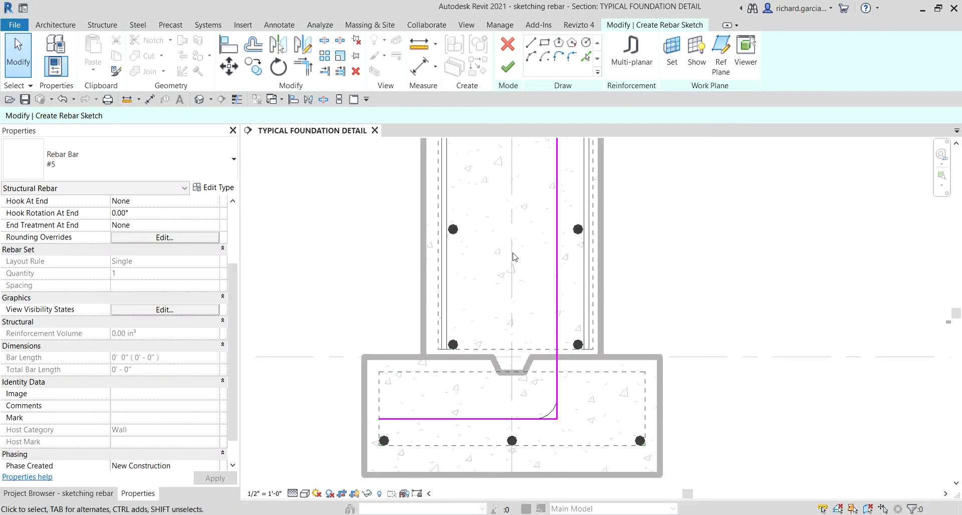
scroll(494, 360, down, 2)
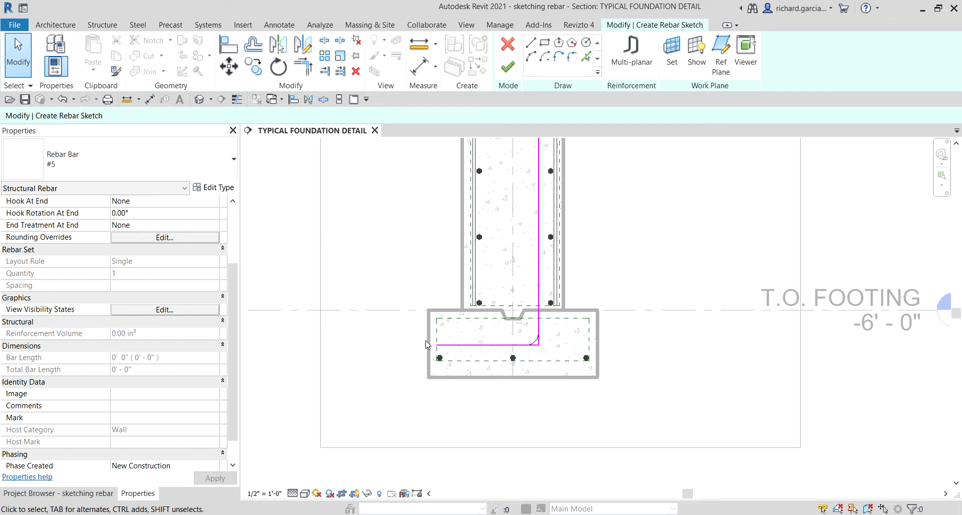
click(508, 74)
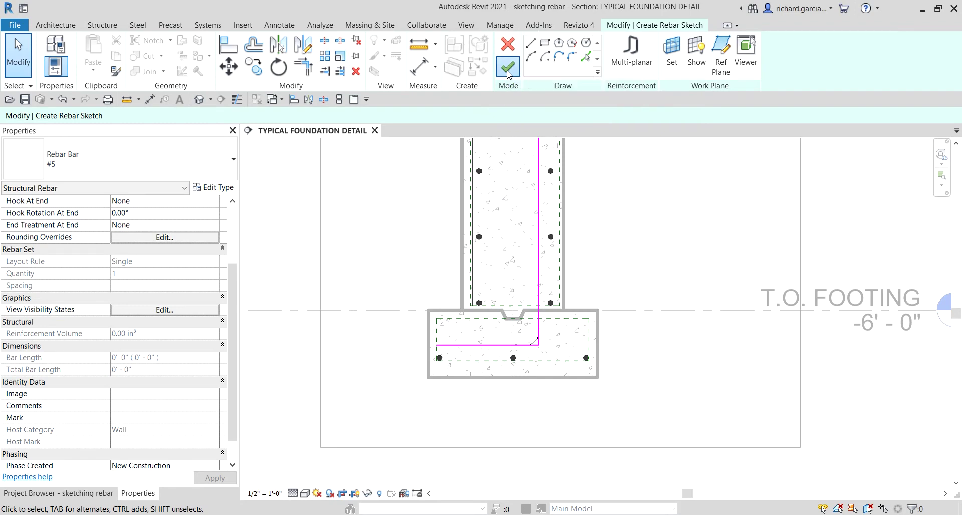
click(20, 61)
Nudge the L-shaped #5 bar slightly to the right, toward the wall face on the slab haunch side.
scroll(531, 340, down, 3)
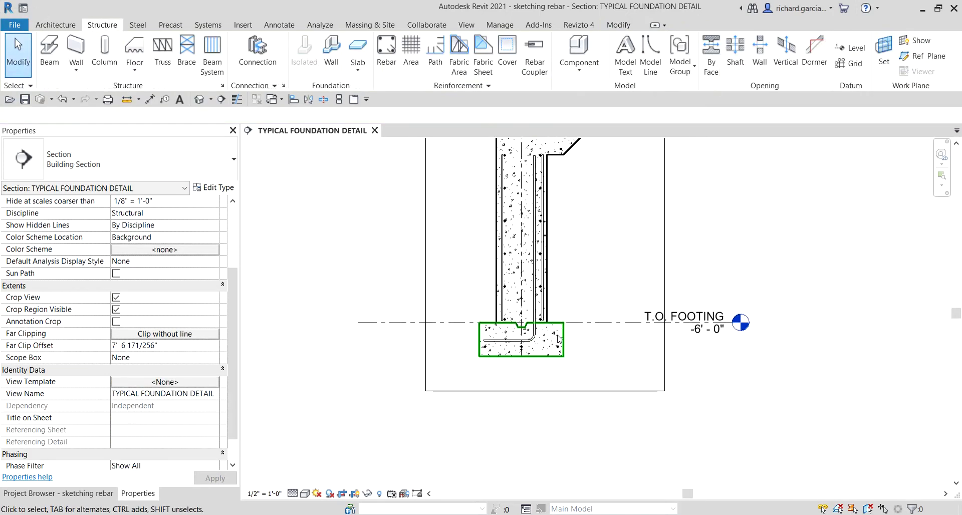
scroll(541, 278, up, 2)
middle_drag(576, 294, 587, 363)
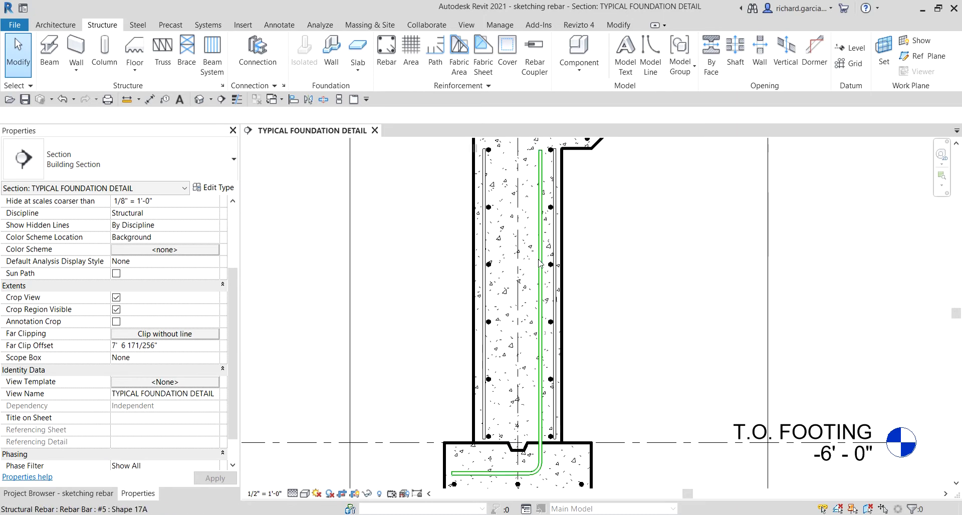
scroll(506, 275, up, 5)
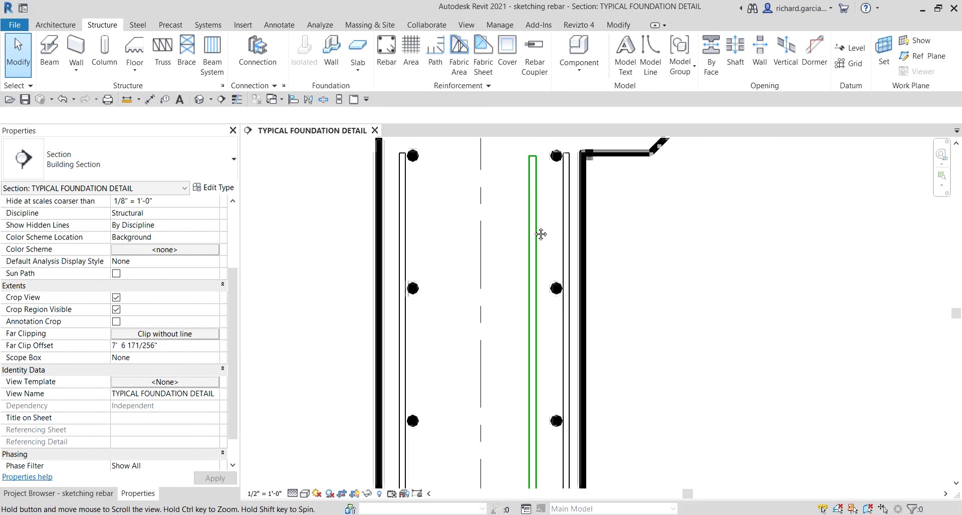
scroll(499, 278, up, 3)
click(498, 278)
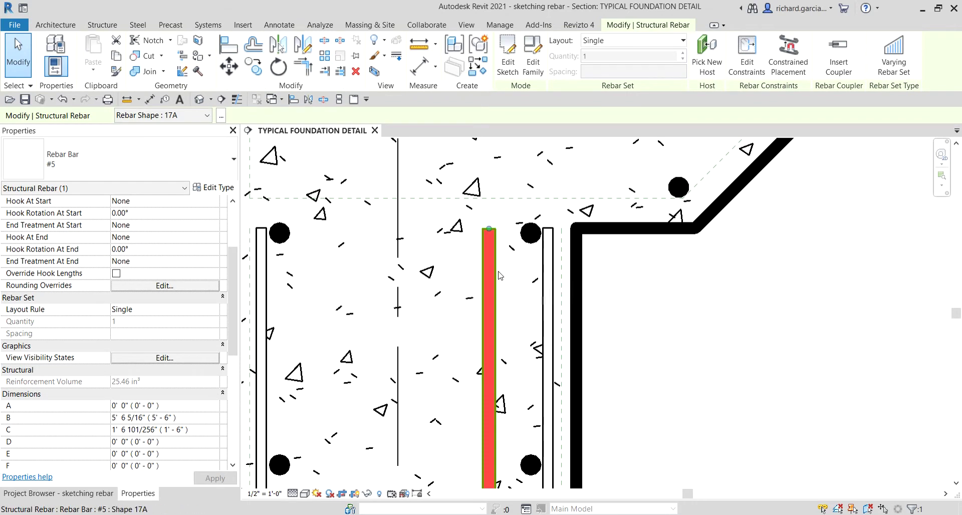
key(Right)
key(Right)
key(Right)
key(Right)
key(Right)
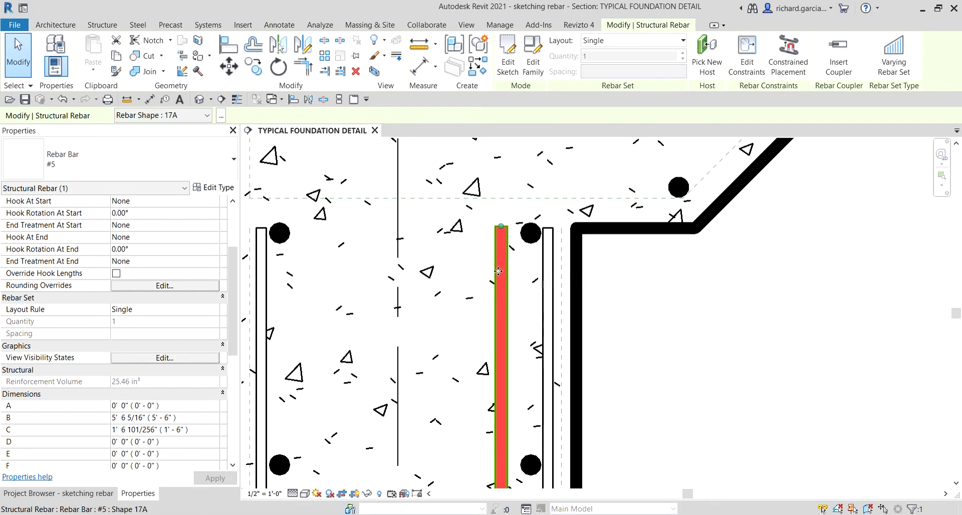
Mirror a copy of the L-shaped bar about the foundation wall's centre line.
scroll(495, 281, down, 3)
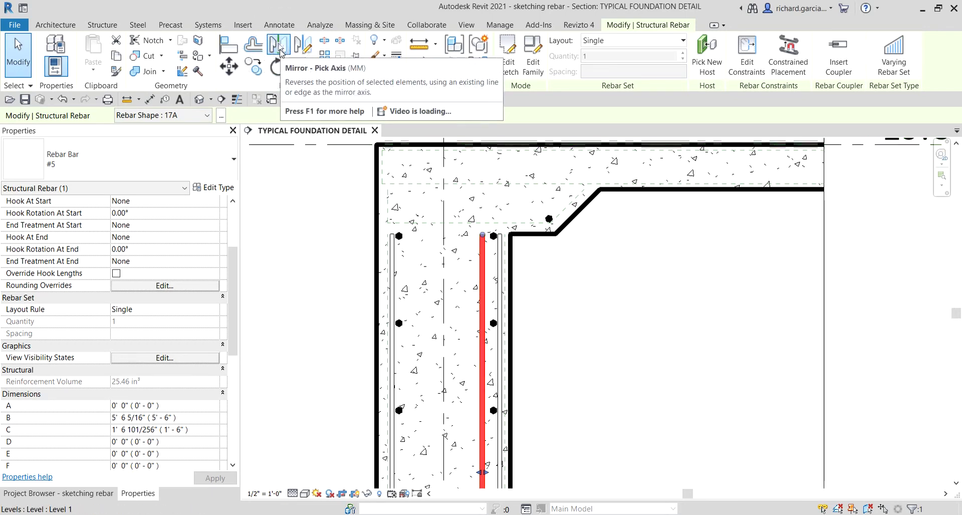
click(280, 50)
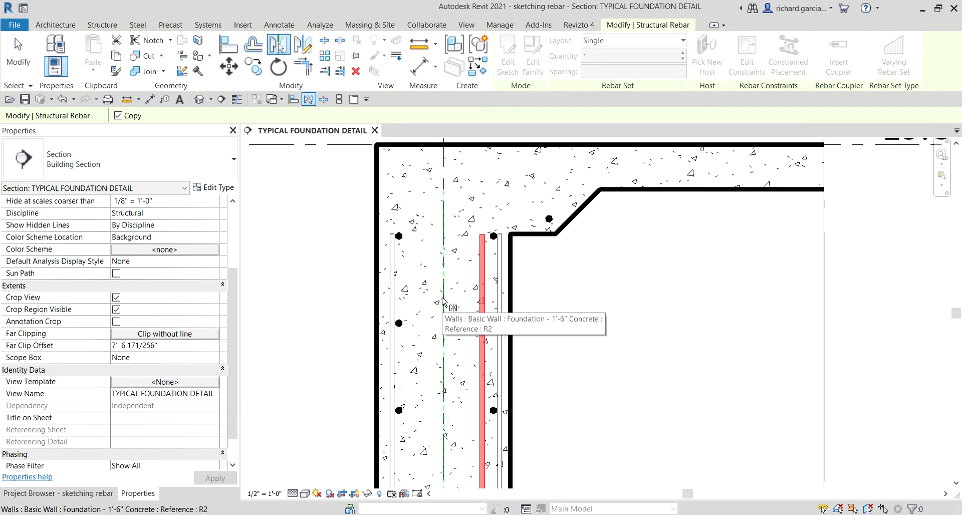
click(443, 300)
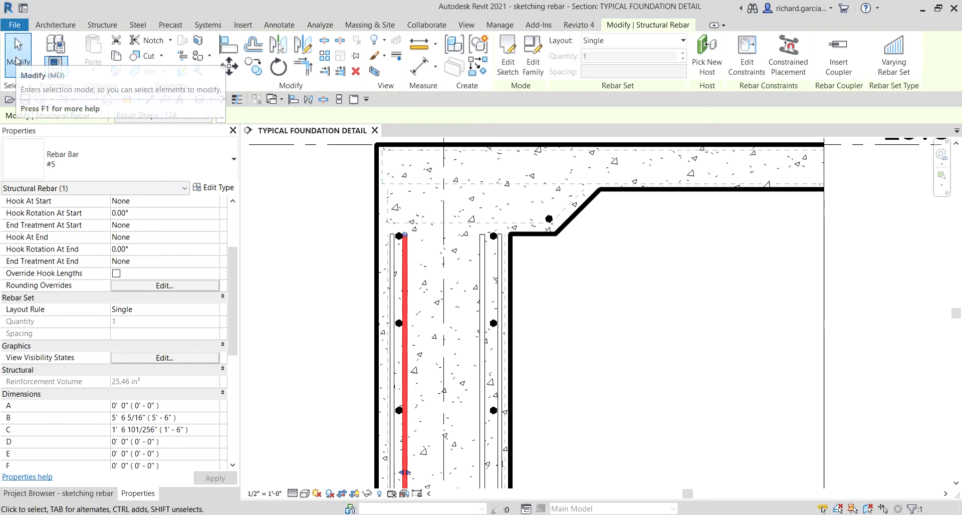
click(17, 62)
Nudge the mirrored L-shaped bar slightly to the right, clear of the adjacent longitudinal wall bars.
scroll(416, 239, up, 3)
click(400, 267)
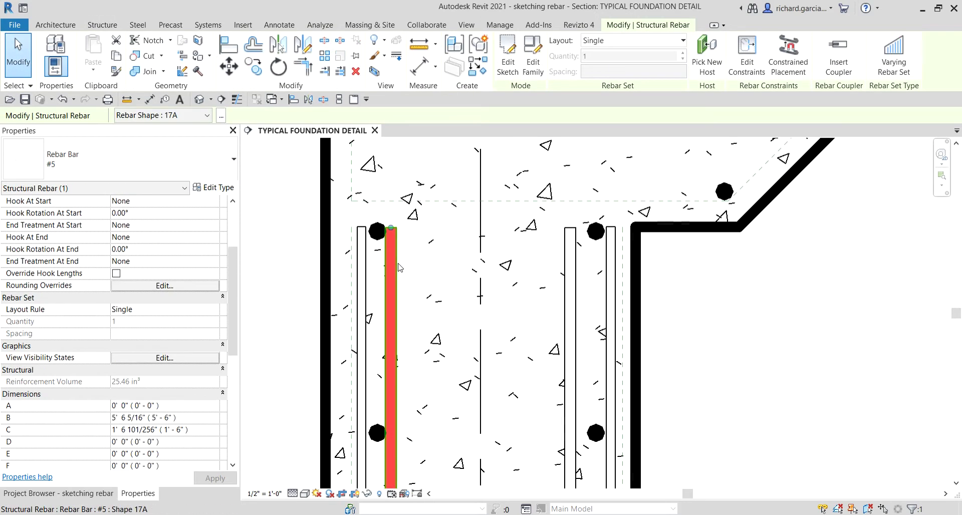
key(Right)
key(Right)
key(Right)
key(Right)
key(Right)
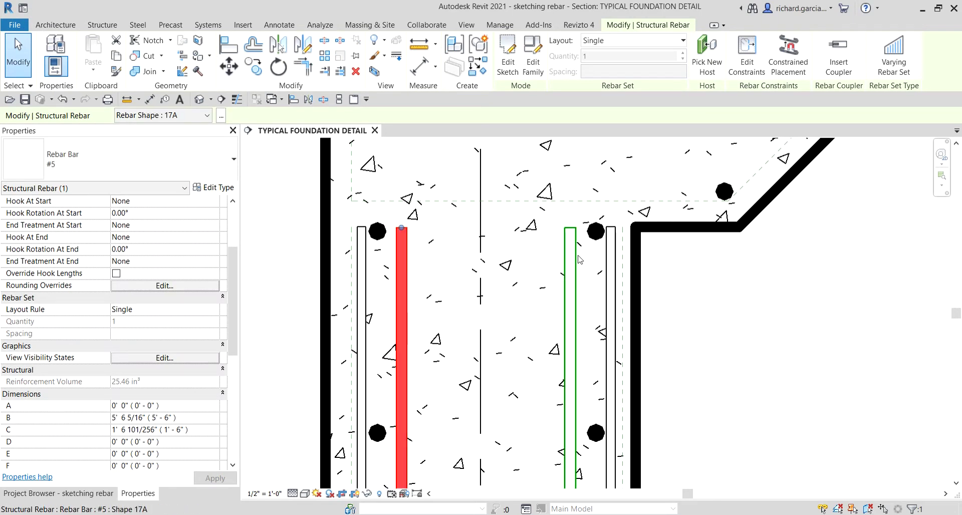
Examine the mirrored L-shaped dowels in the wall and footing and review the section view's properties.
scroll(551, 358, down, 8)
scroll(551, 358, up, 5)
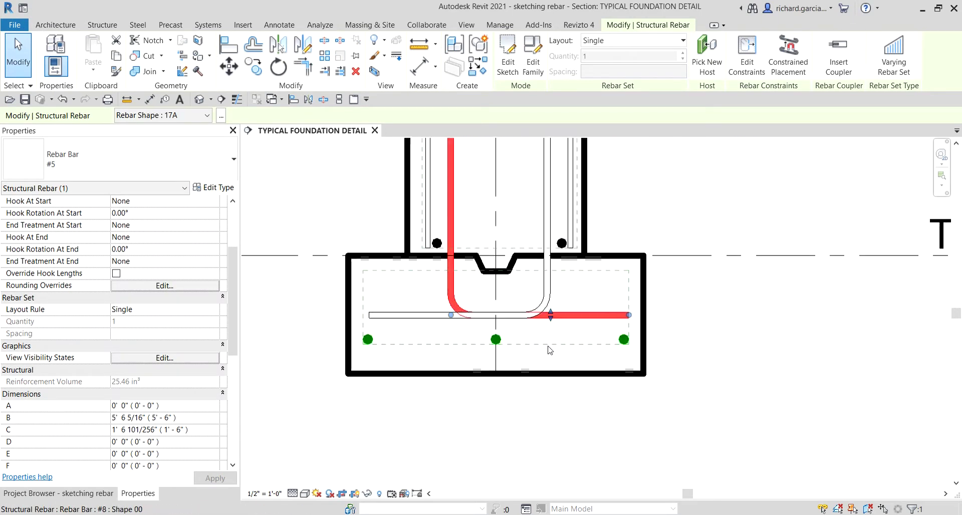
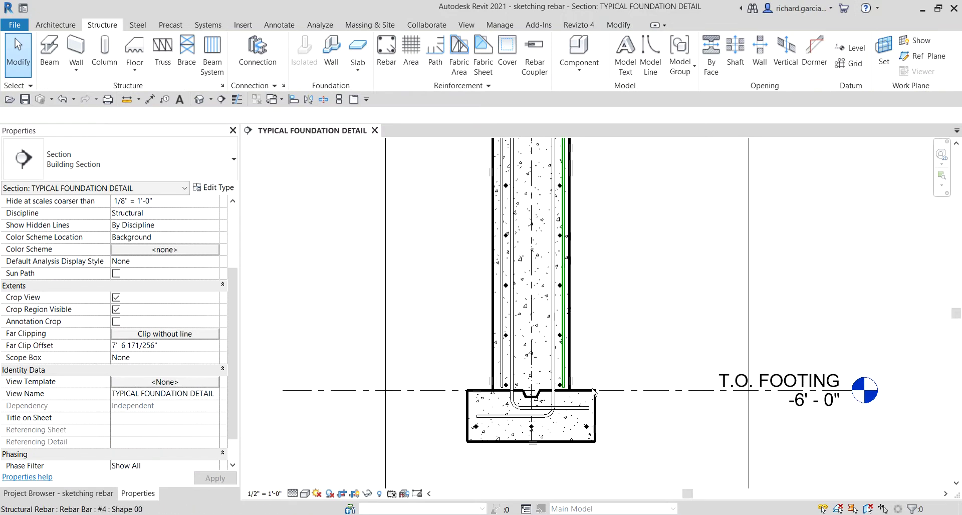
scroll(570, 361, down, 2)
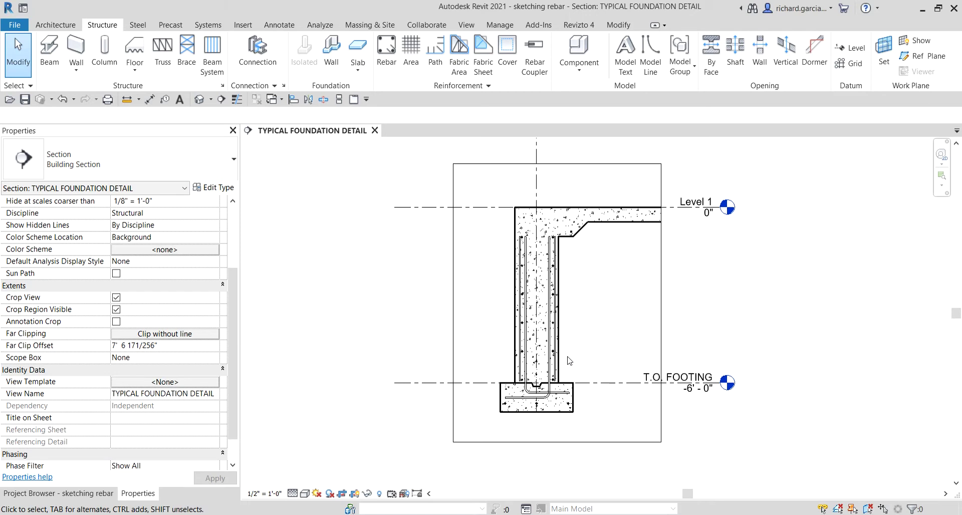
scroll(485, 382, up, 1)
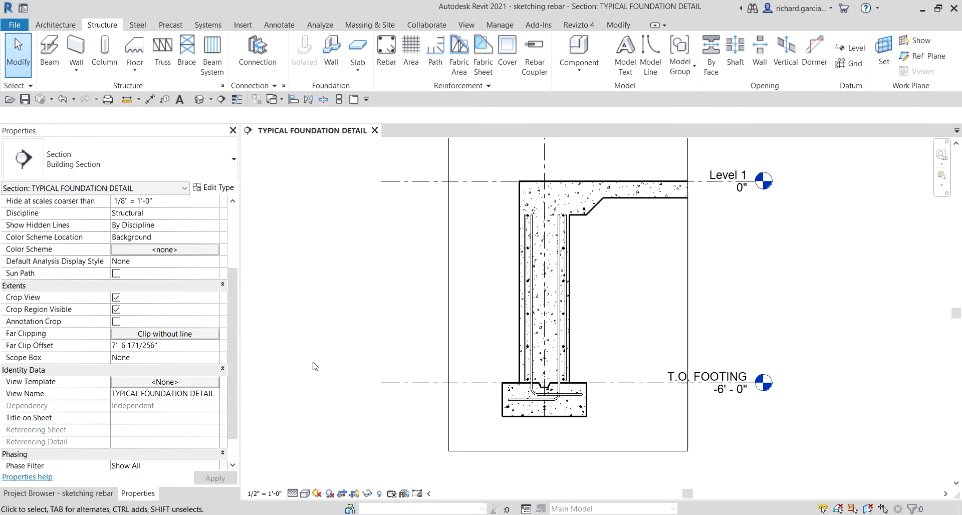
scroll(156, 350, up, 2)
scroll(158, 358, down, 2)
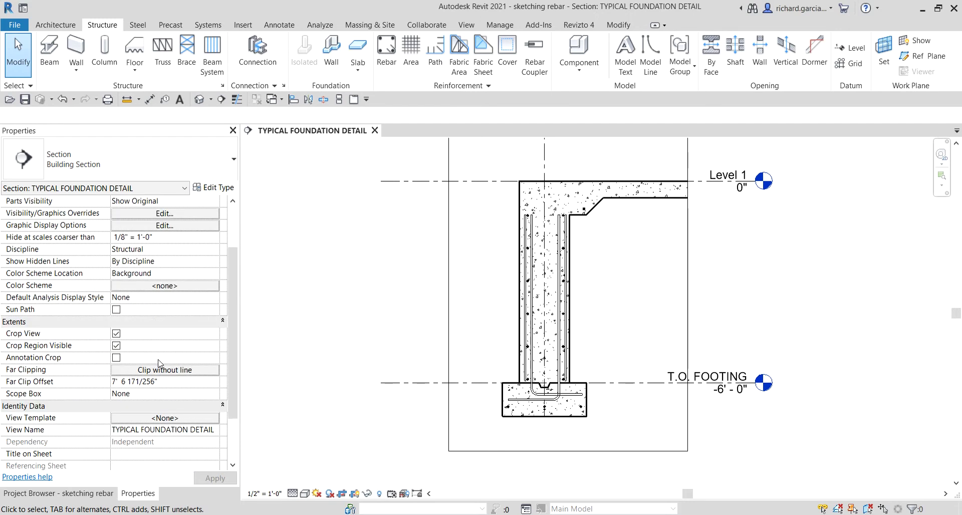
scroll(159, 363, up, 3)
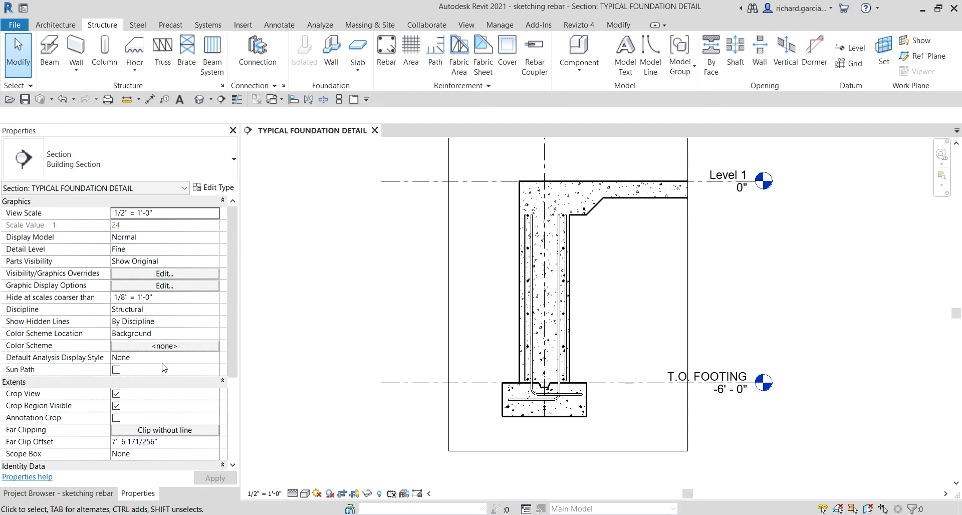
scroll(164, 368, down, 4)
scroll(580, 260, up, 3)
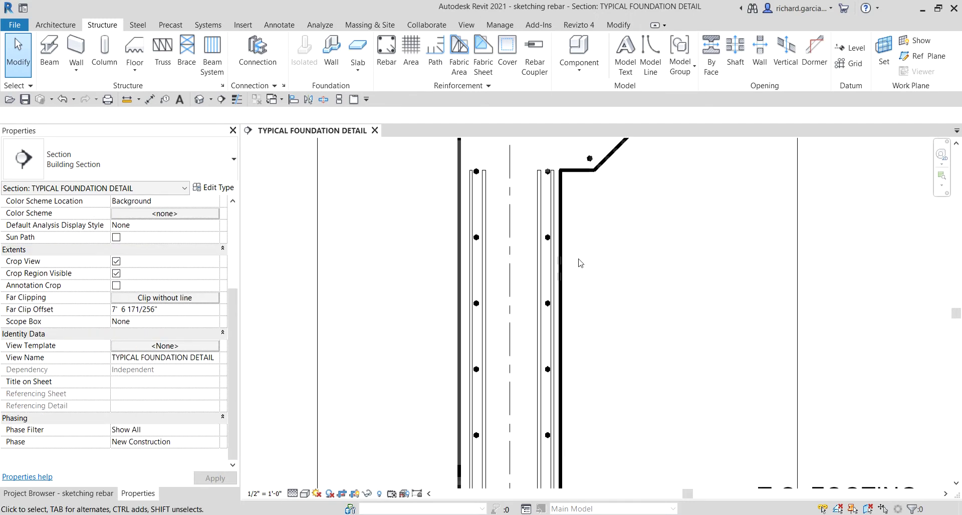
click(543, 205)
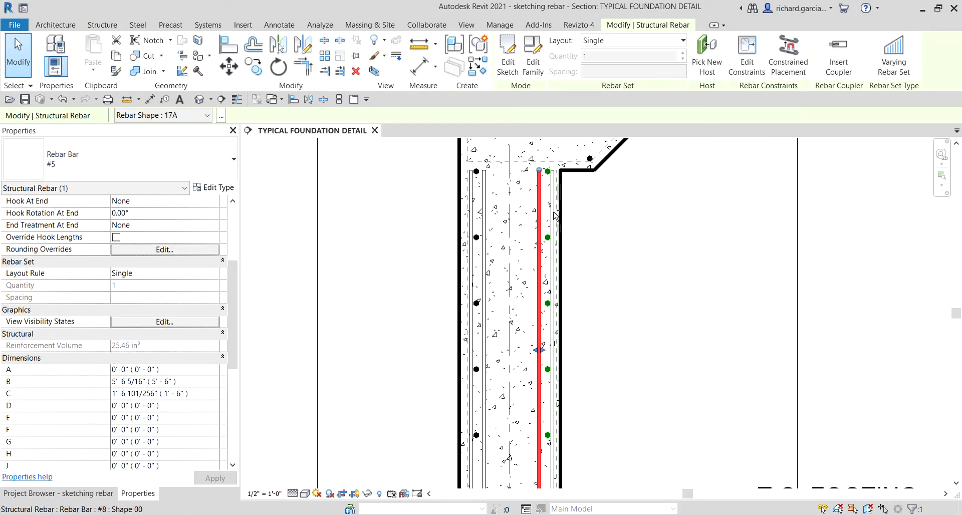
scroll(554, 204, up, 4)
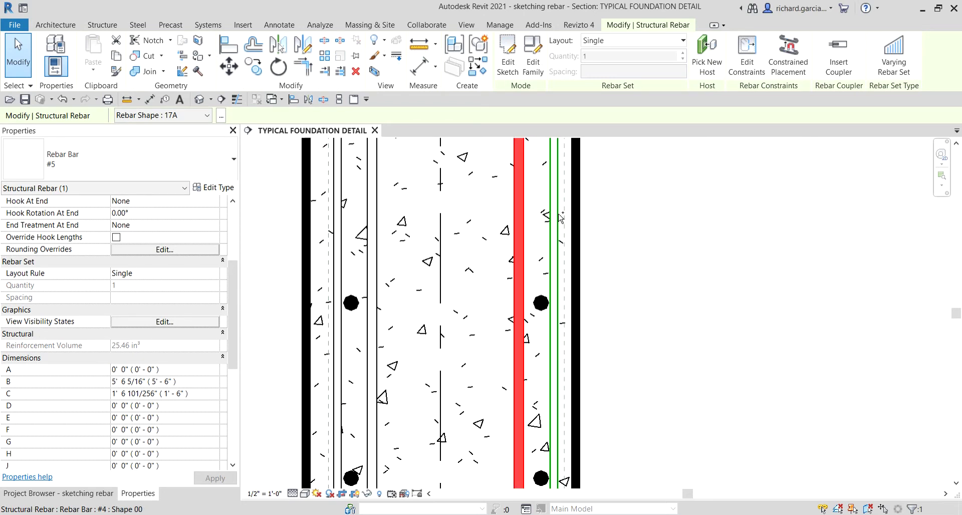
ctrl+click(523, 256)
scroll(521, 300, down, 5)
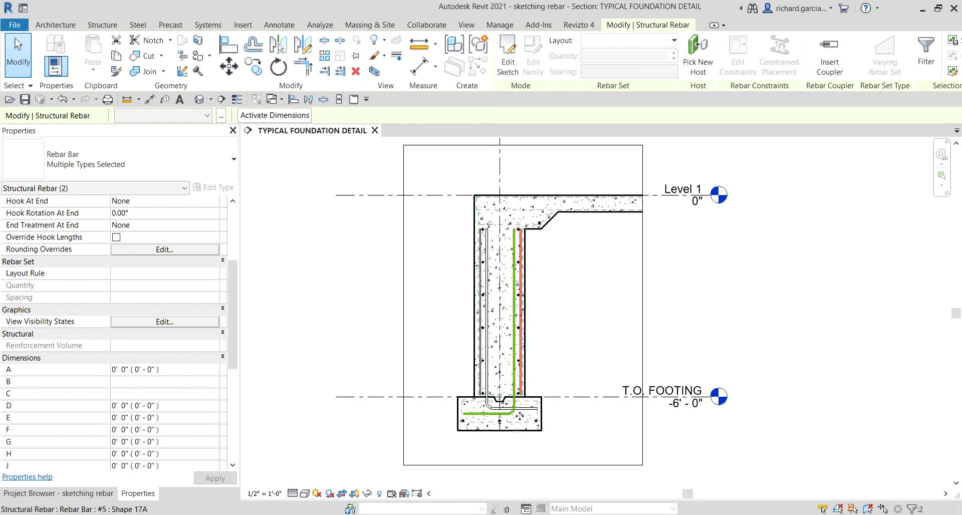
scroll(520, 416, up, 3)
key(Escape)
Turn off unobscured visibility of both L-shaped #5 bars in the Section 1 and Section 1 - Callout 1 views.
scroll(576, 392, up, 4)
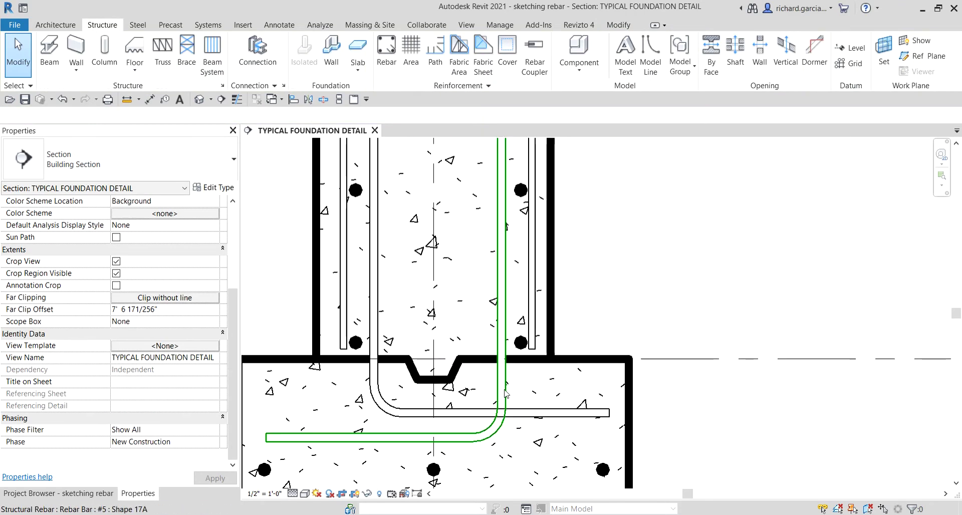
click(505, 393)
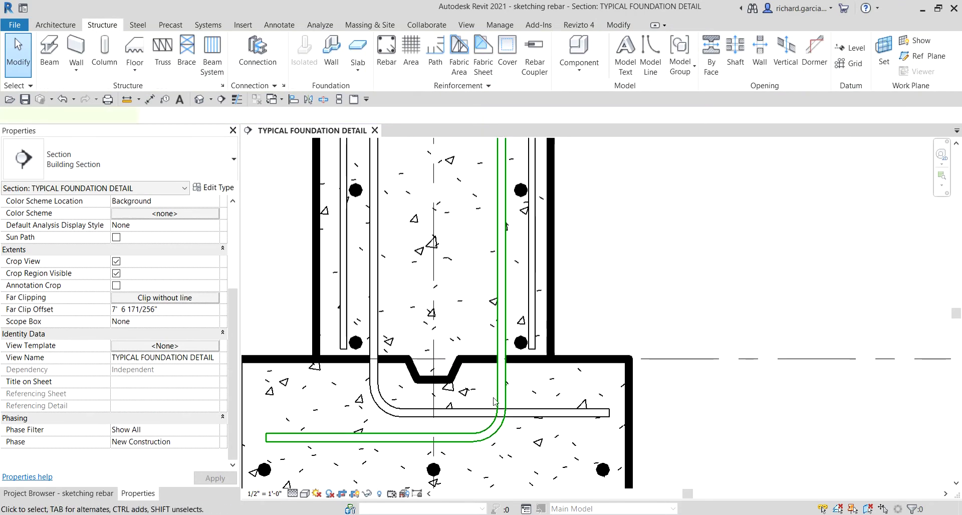
ctrl+click(422, 411)
scroll(423, 405, down, 3)
scroll(422, 403, down, 1)
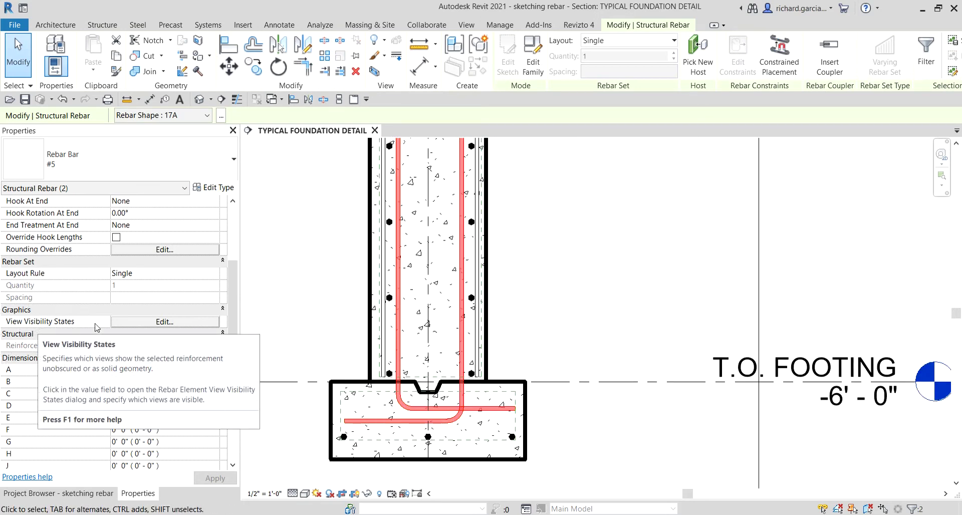
click(144, 323)
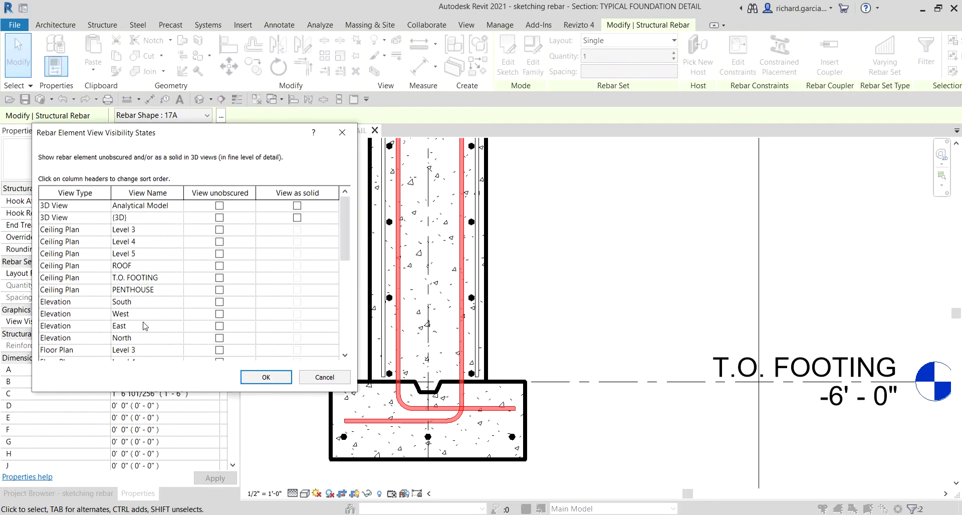
drag(349, 216, 341, 292)
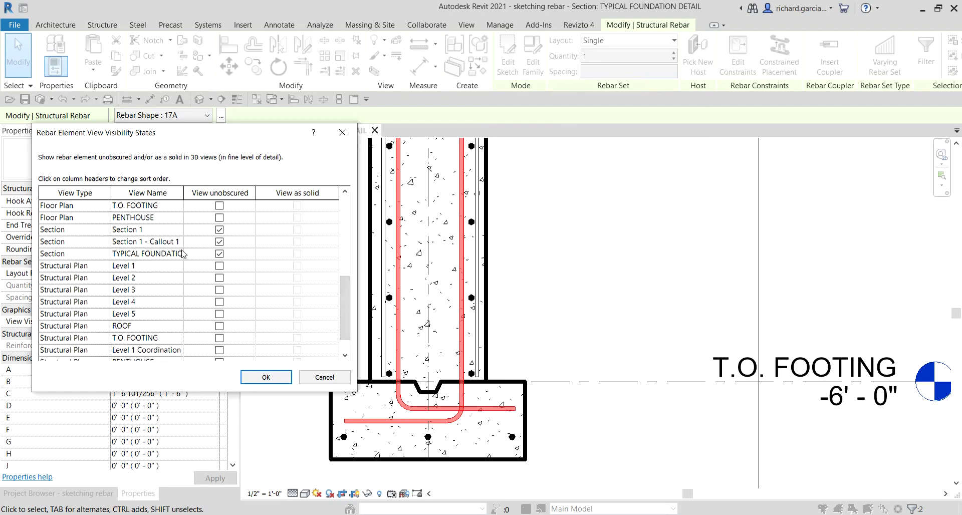
click(219, 242)
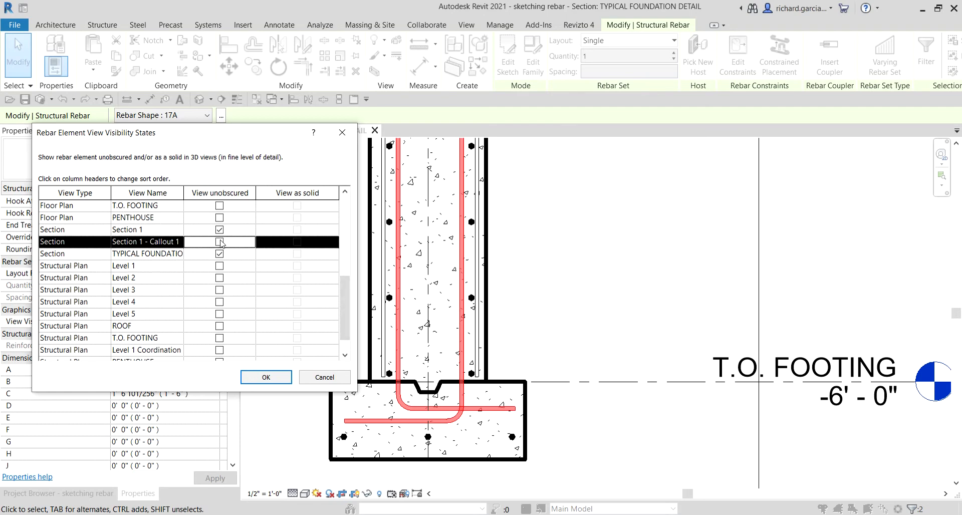
click(219, 230)
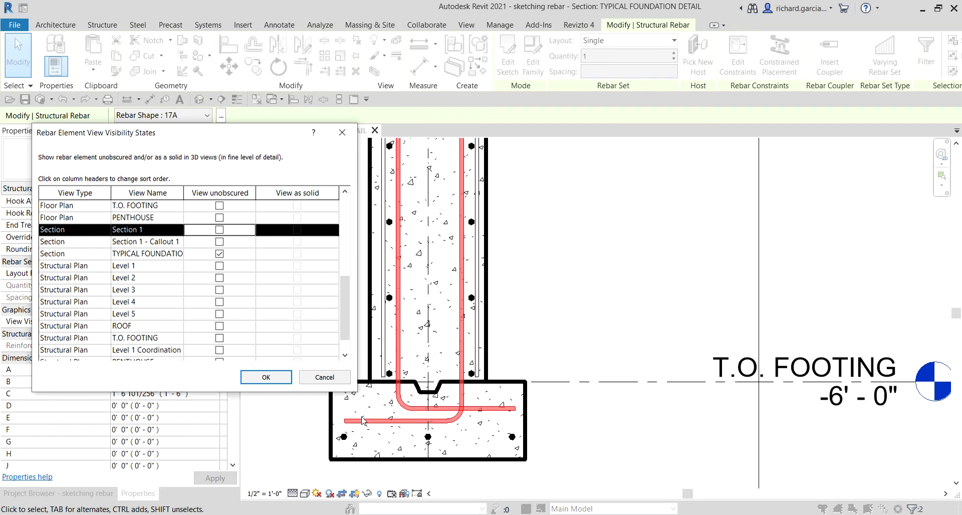
Set both L-shaped bars to show unobscured and as solid in the {3D} view.
scroll(345, 301, up, 5)
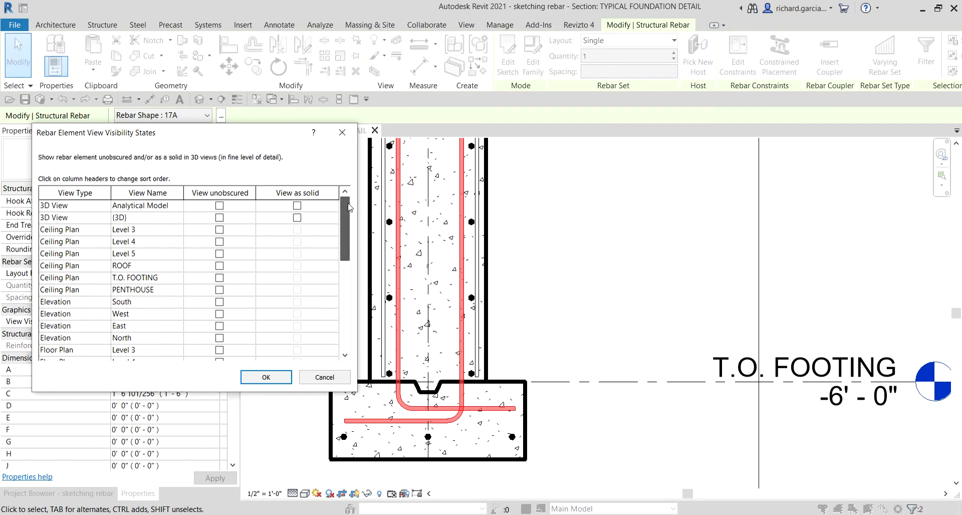
click(63, 219)
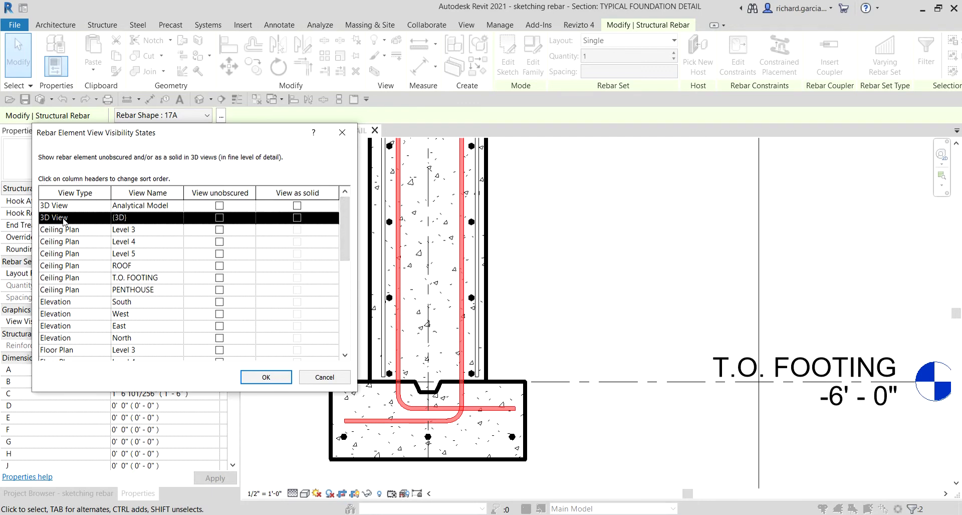
click(219, 218)
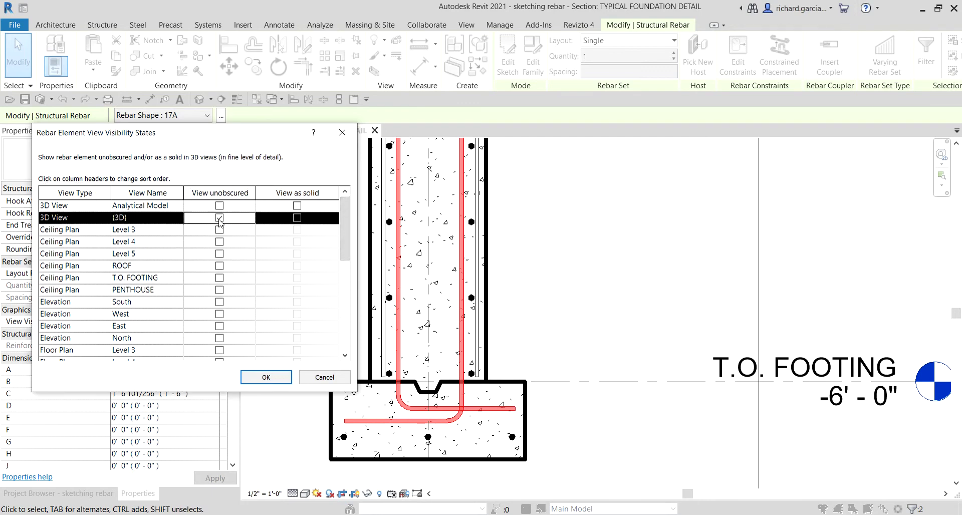
click(297, 219)
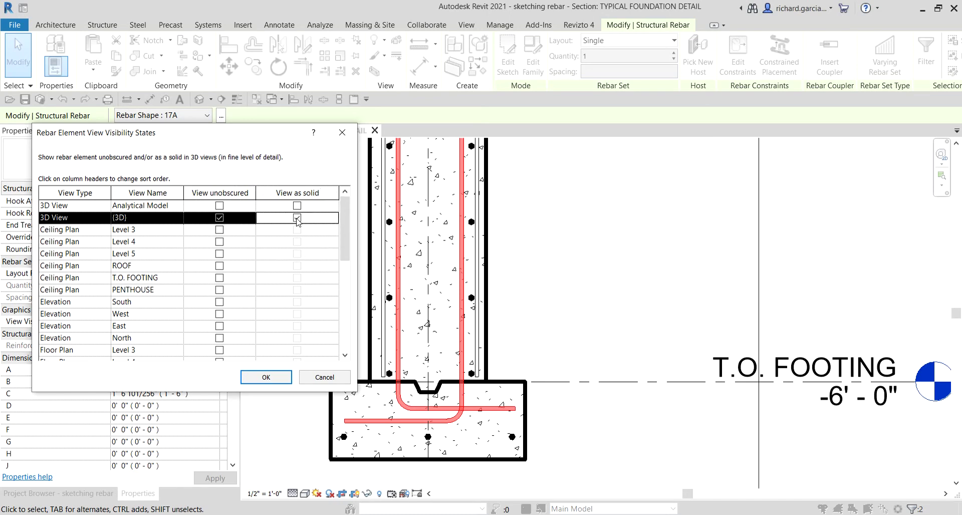
click(265, 377)
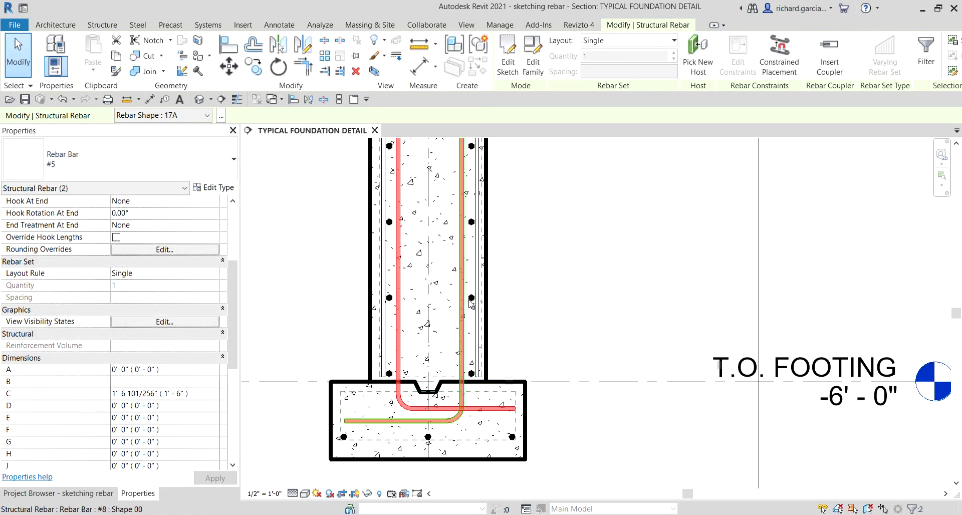
click(566, 319)
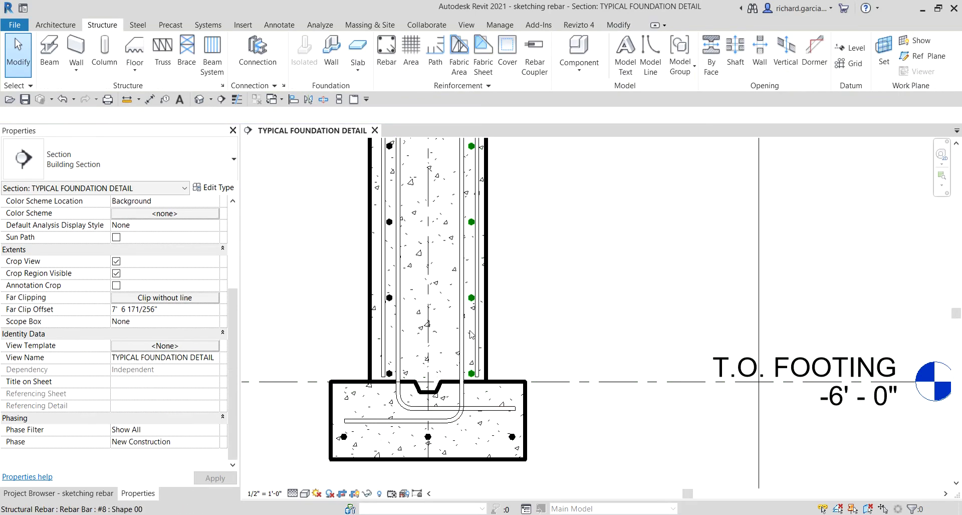
Isolate both L-shaped #5 bars with a selection box in the 3D view.
scroll(559, 326, down, 1)
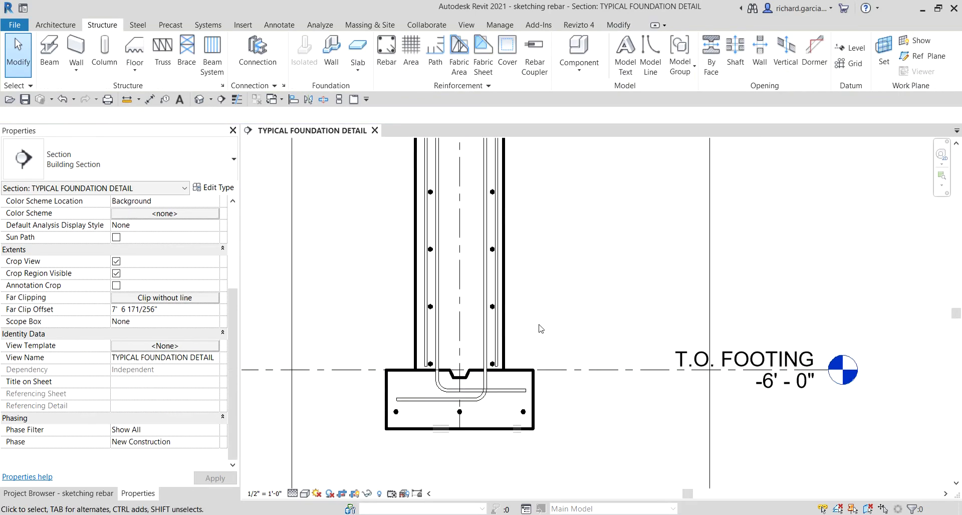
click(486, 289)
scroll(488, 386, up, 1)
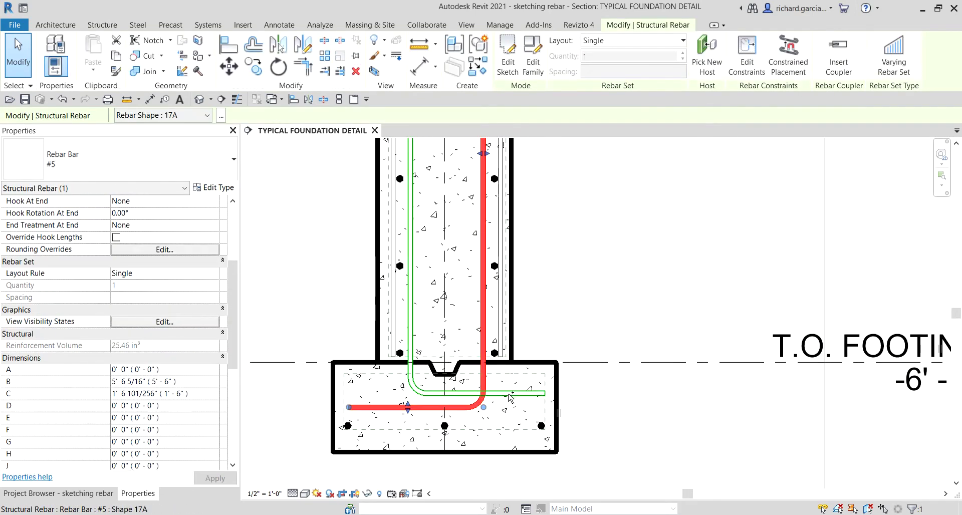
ctrl+click(525, 400)
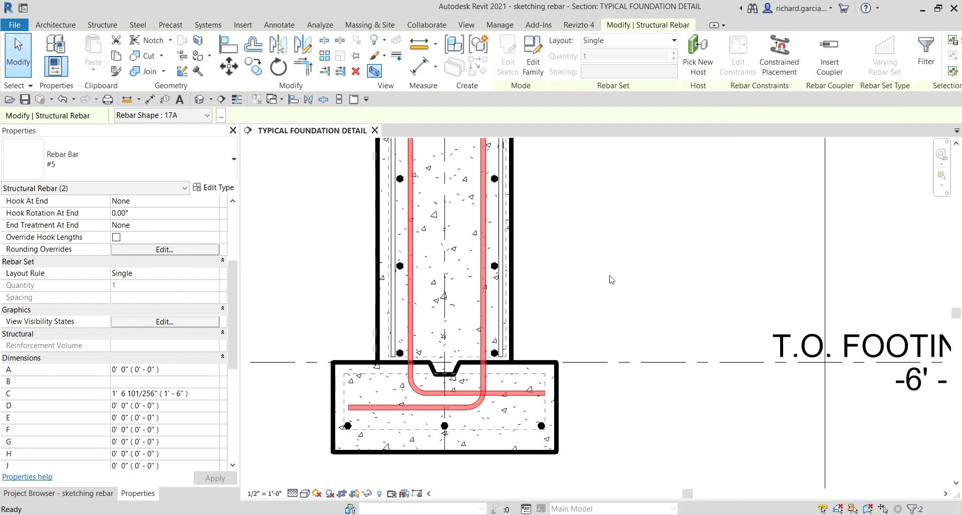
key(b)
key(x)
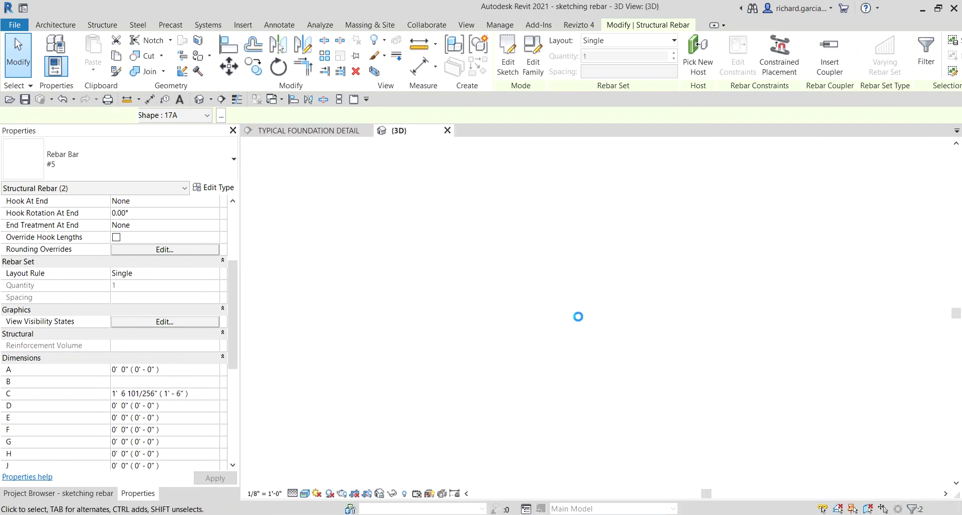
click(514, 321)
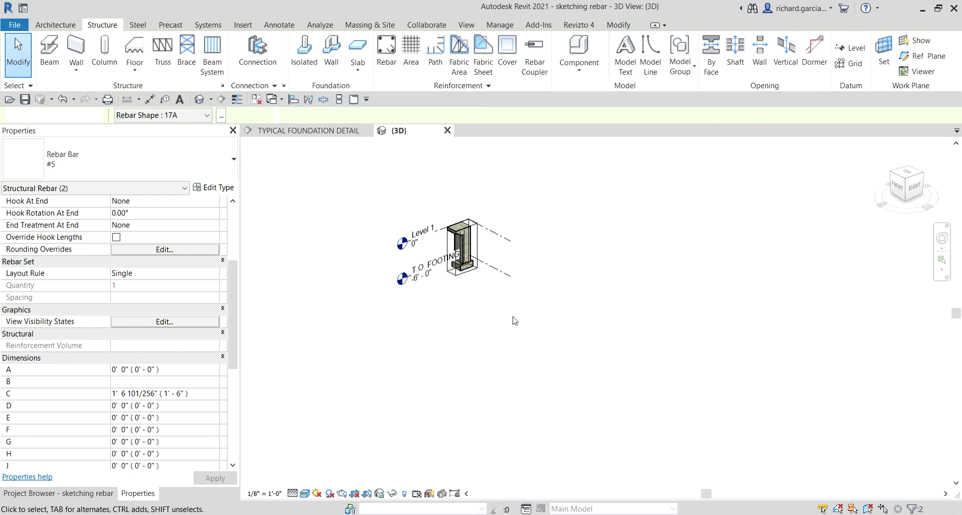
Turn on thin lines for the 3D view of the footing and dowels.
scroll(486, 273, up, 5)
scroll(505, 287, up, 6)
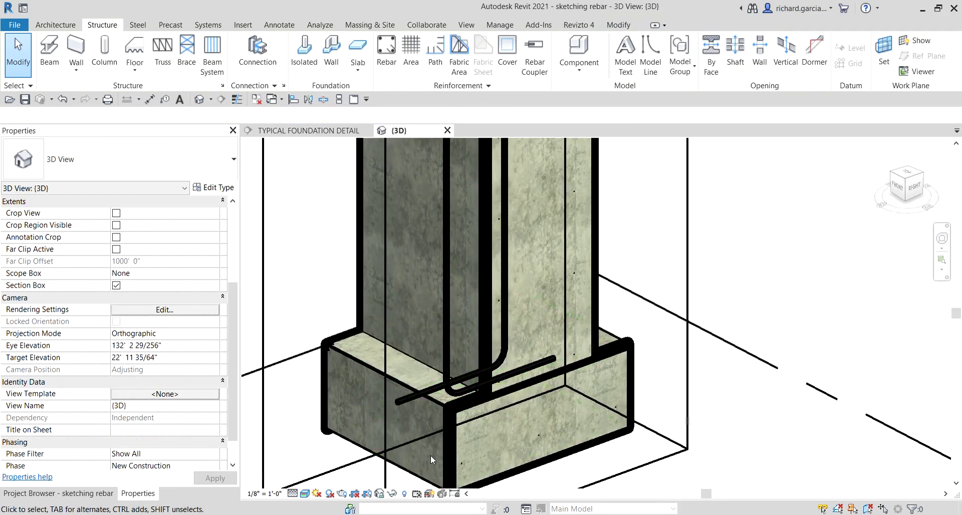
click(238, 100)
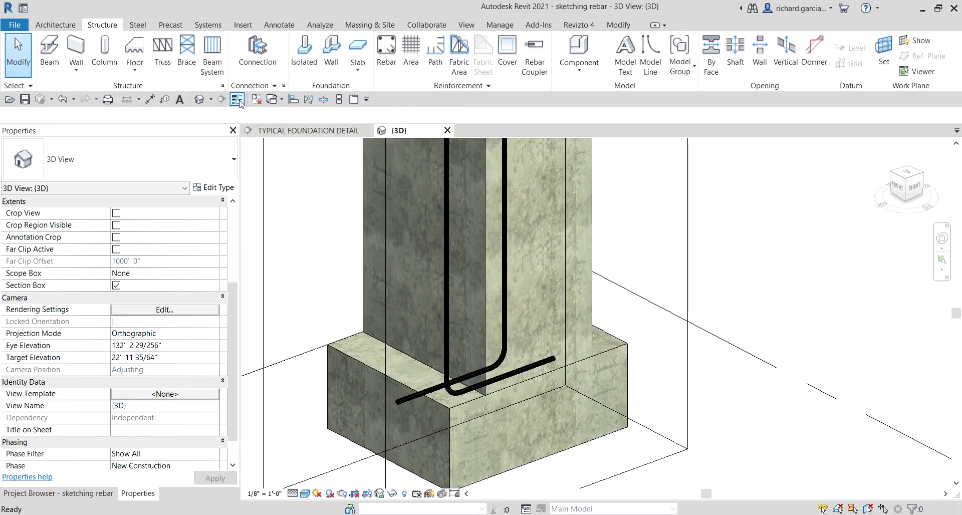
Tile the 3D view beside the TYPICAL FOUNDATION DETAIL section, fit and orbit the model to show the dowels, and activate the section.
scroll(460, 298, down, 4)
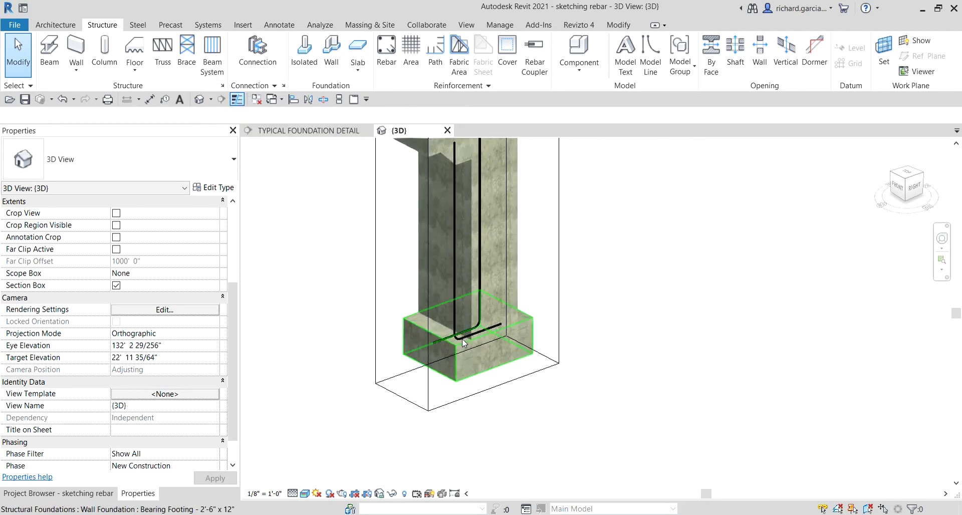
click(436, 338)
shift+middle_drag(440, 338, 671, 448)
key(Escape)
middle_drag(401, 346, 501, 361)
key(w)
key(t)
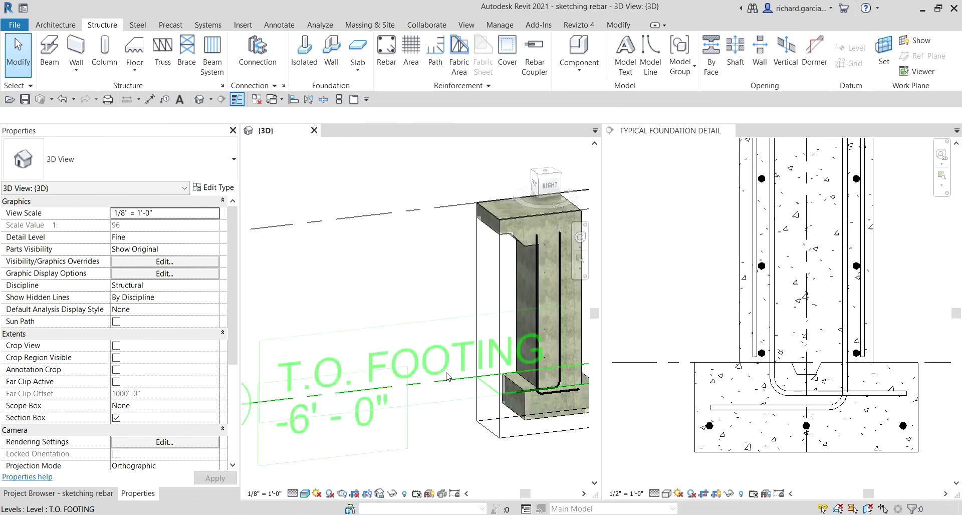
key(z)
key(a)
scroll(462, 325, up, 5)
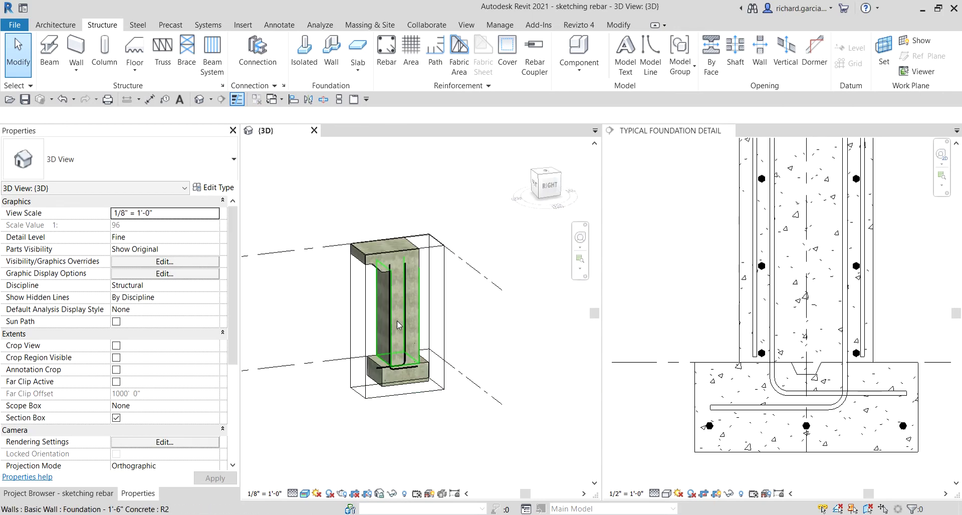
shift+middle_drag(506, 331, 431, 351)
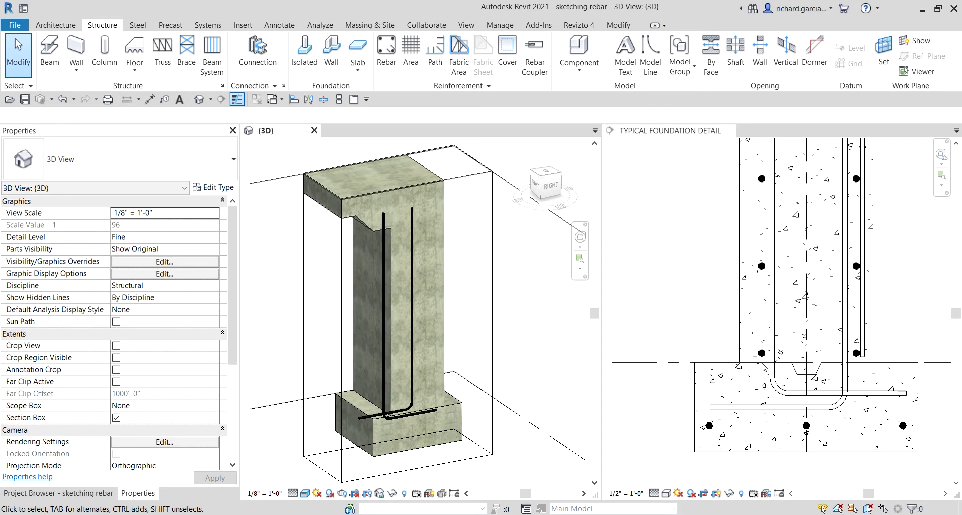
click(727, 434)
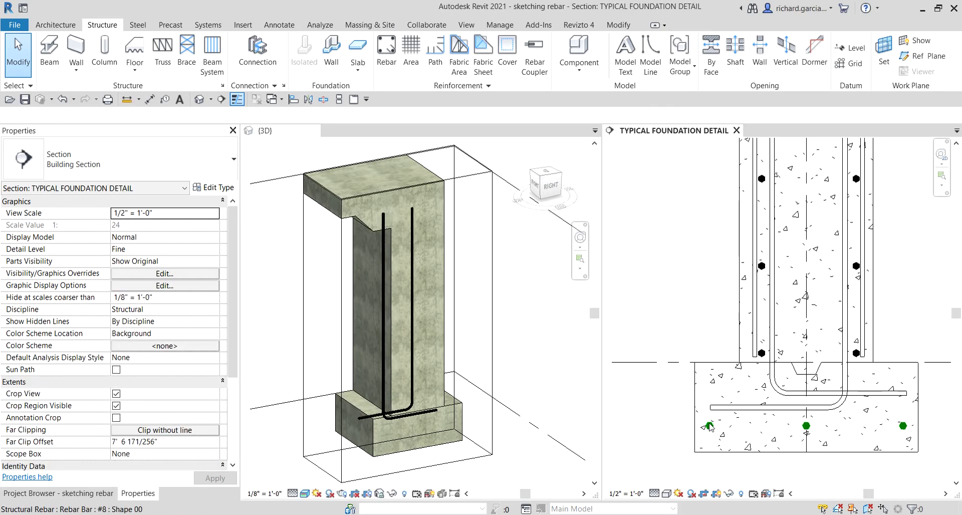
Set the set of three #8 bars in the footing to show unobscured and as solid in the {3D} view.
click(709, 427)
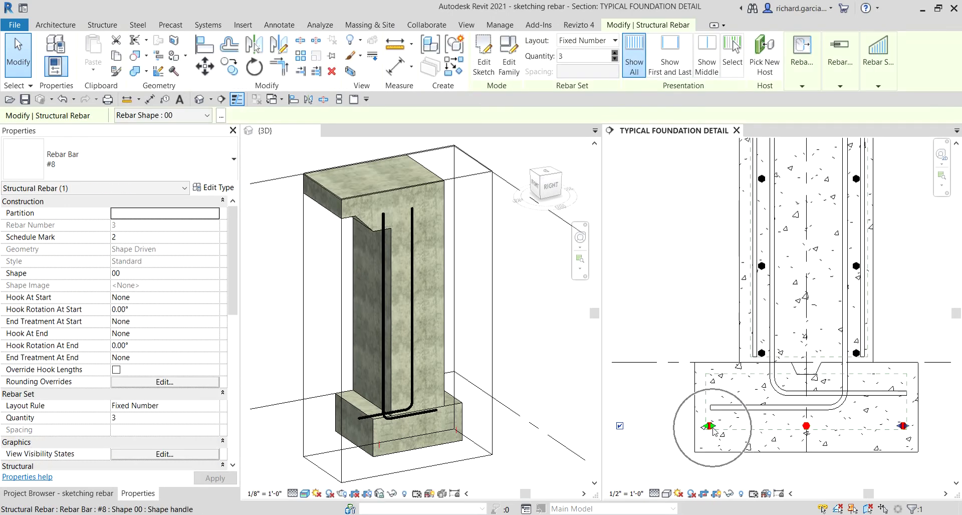
drag(233, 239, 233, 319)
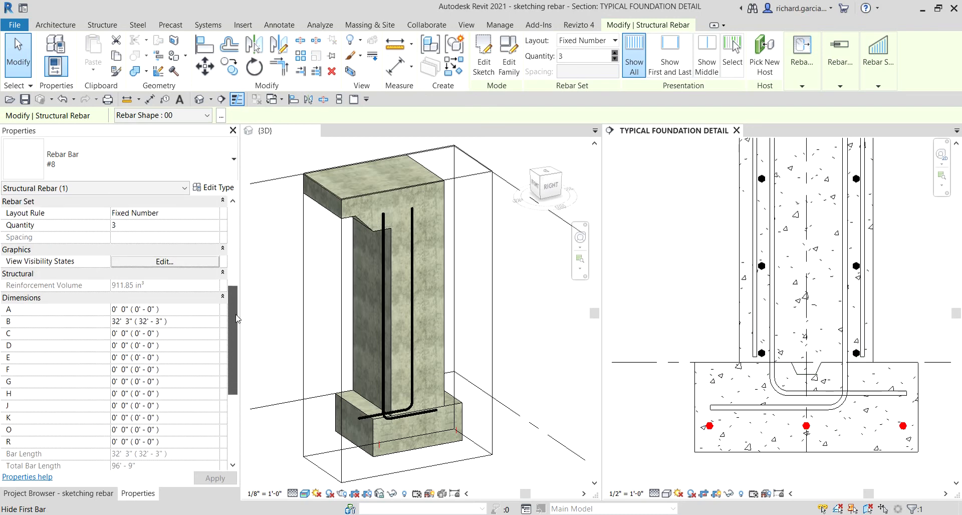
click(119, 267)
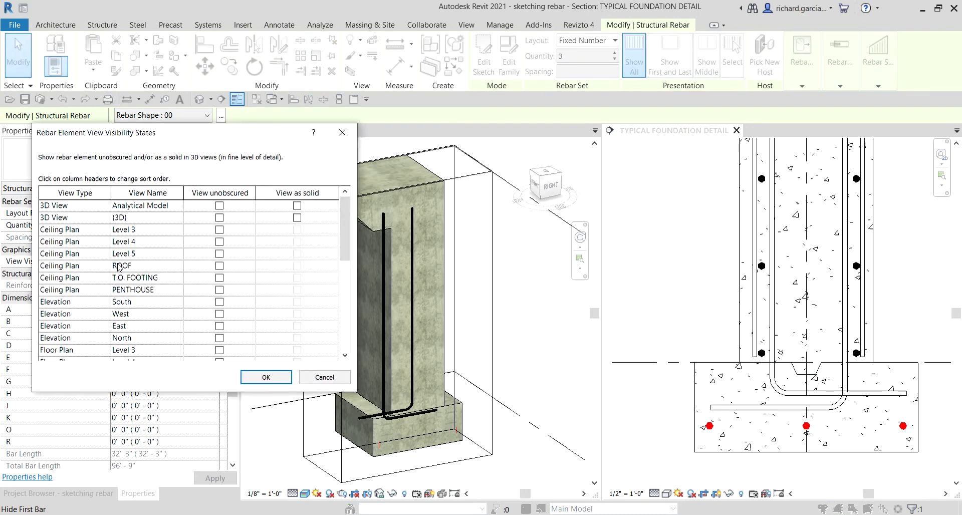
click(220, 218)
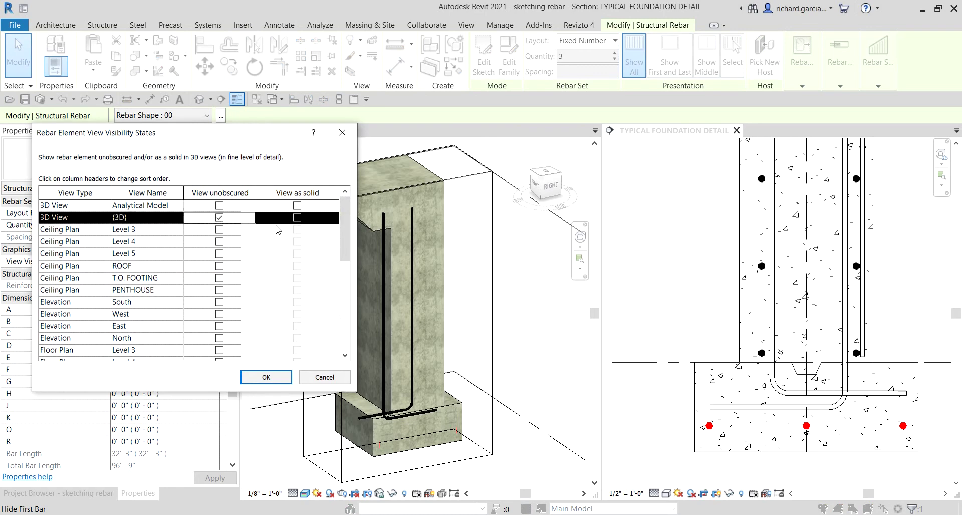
click(297, 218)
click(297, 218)
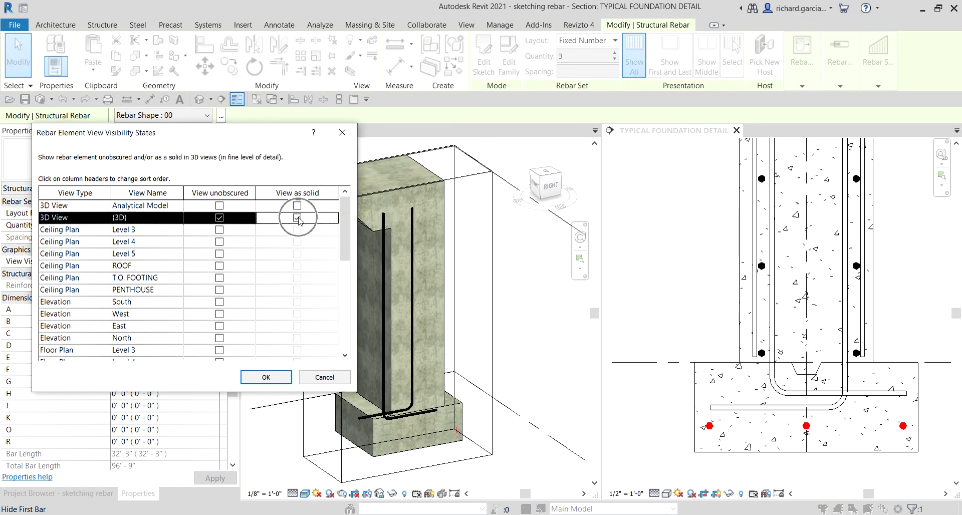
click(277, 380)
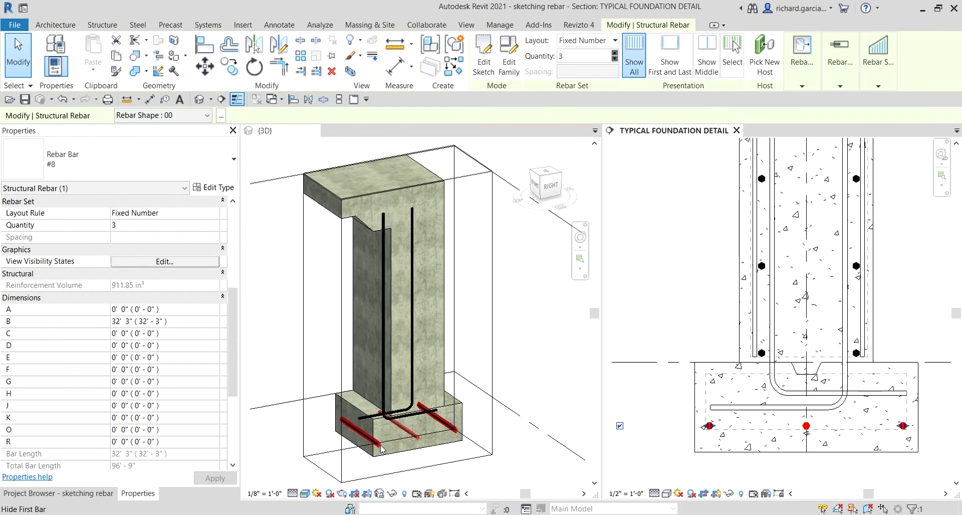
click(481, 380)
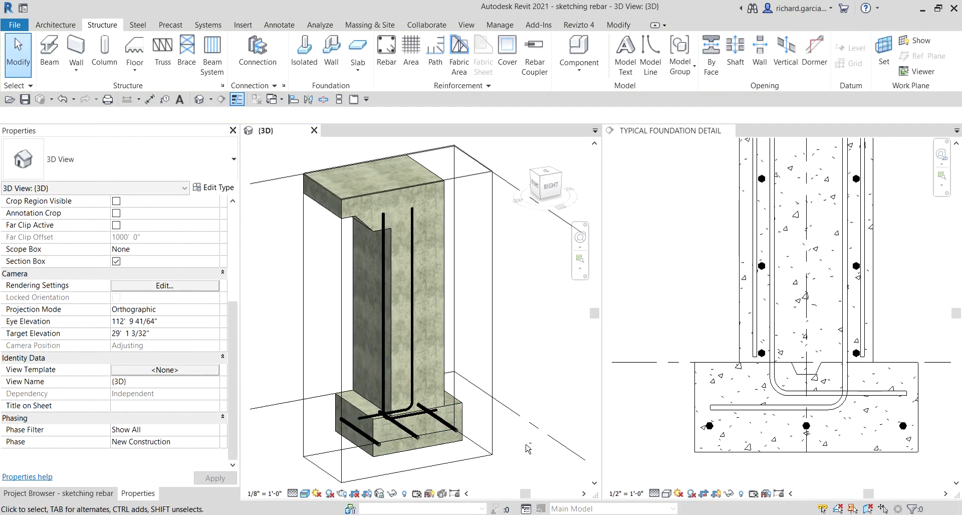
Fit both tiled views to their extents, and orbit and enlarge the 3D model to examine the footing bars and dowels together.
shift+middle_drag(496, 373, 517, 378)
scroll(452, 409, up, 3)
scroll(454, 410, down, 2)
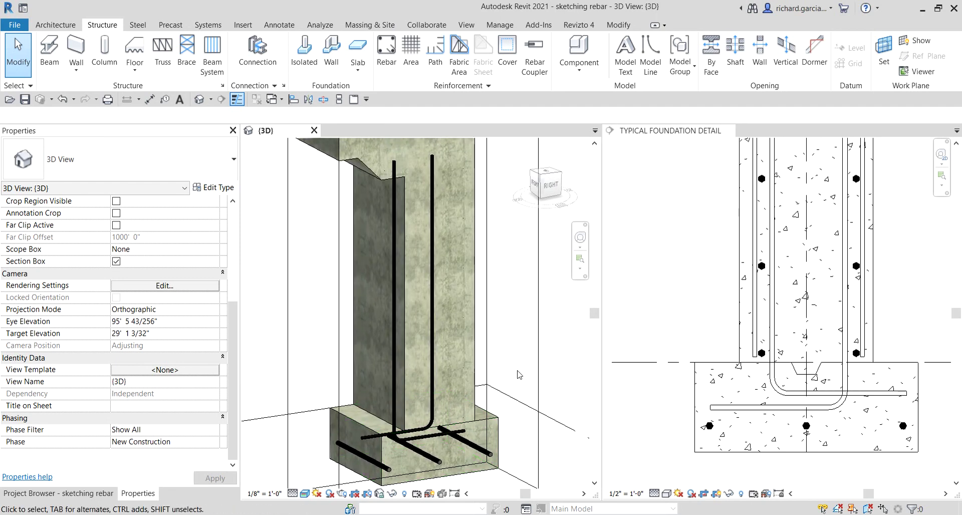
key(z)
key(a)
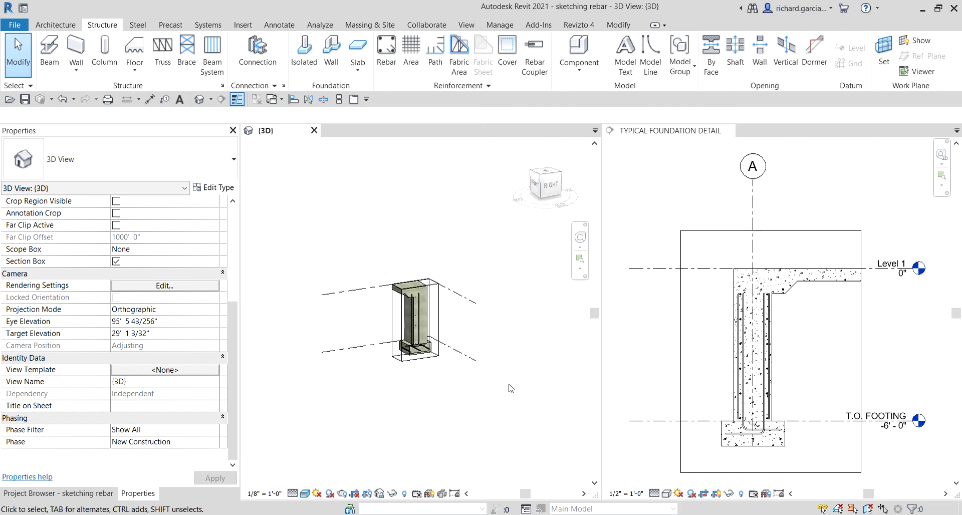
scroll(430, 348, up, 6)
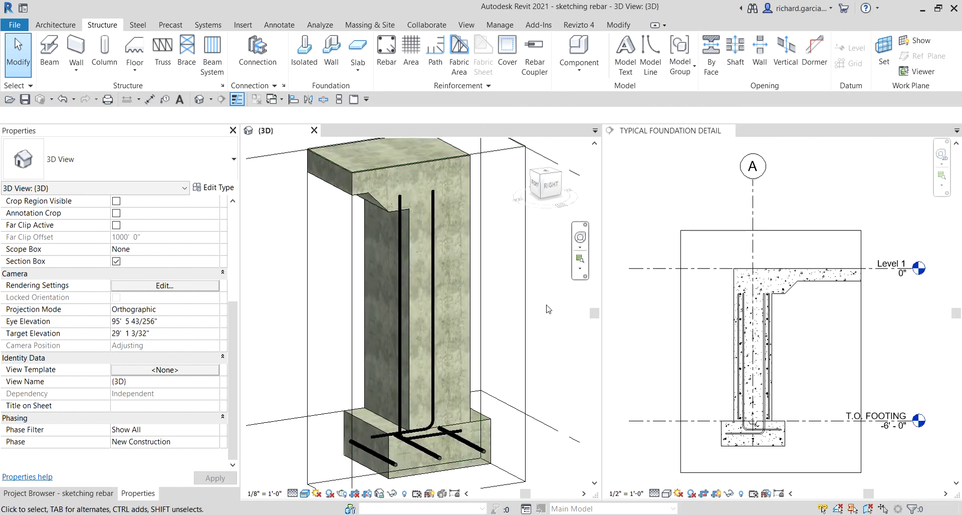